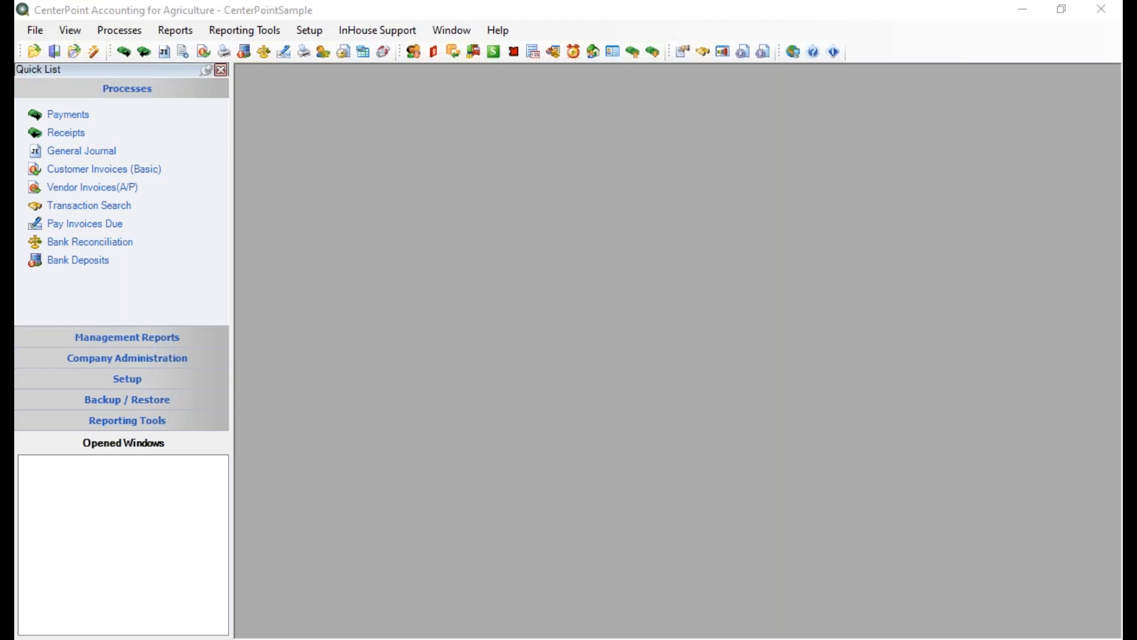
# - Open the Production Centers setup list
pyautogui.click(308, 30)
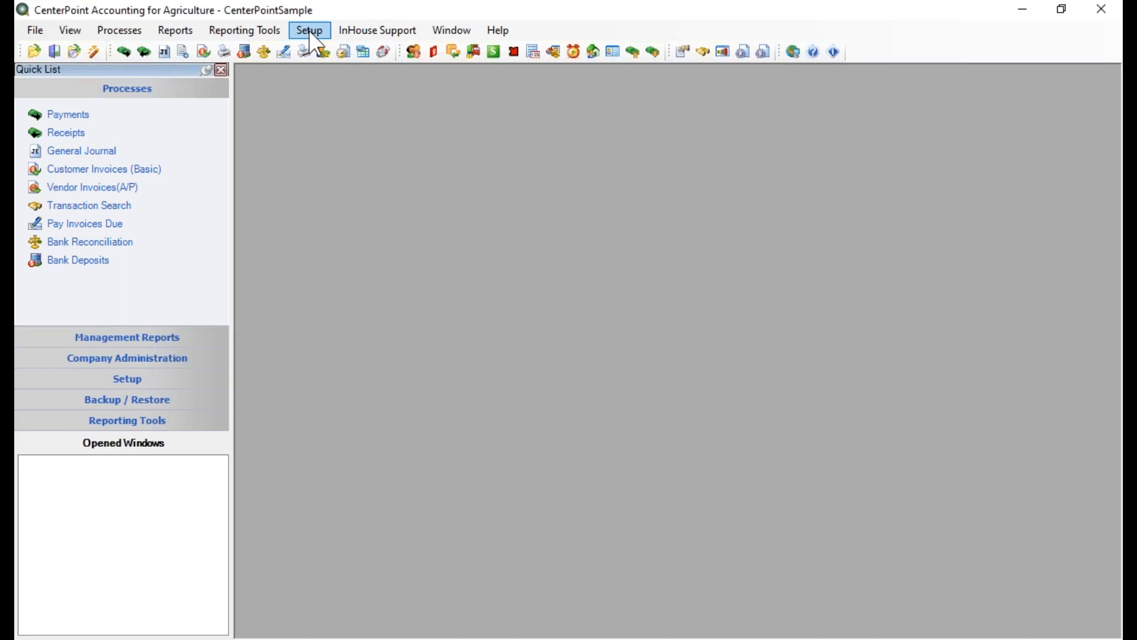
pyautogui.click(308, 30)
pyautogui.moveTo(336, 181)
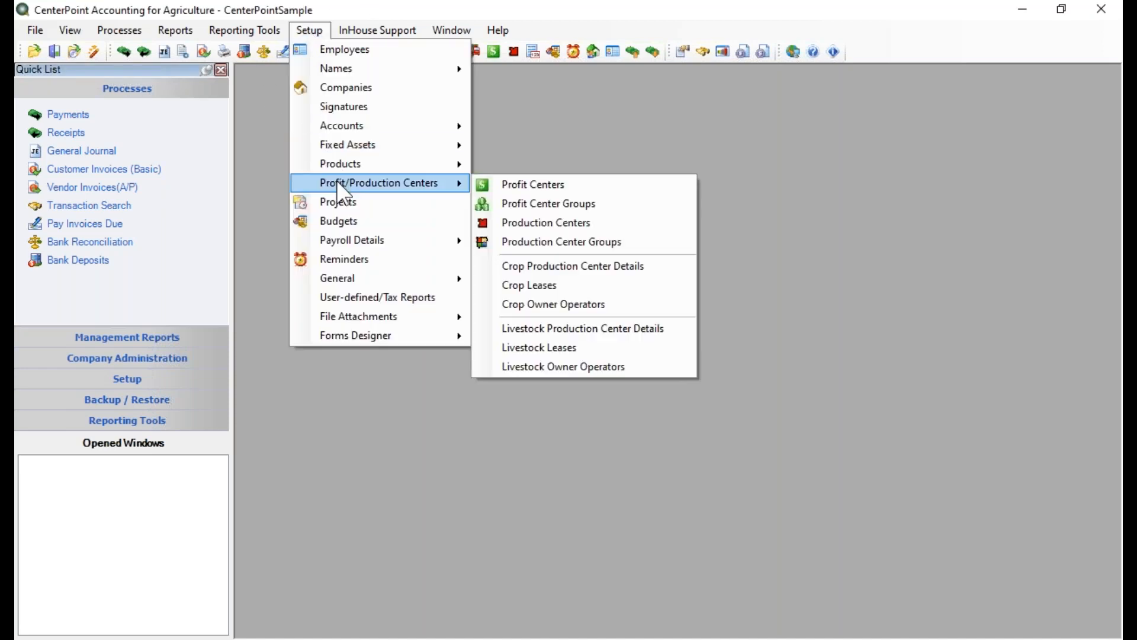
pyautogui.click(337, 181)
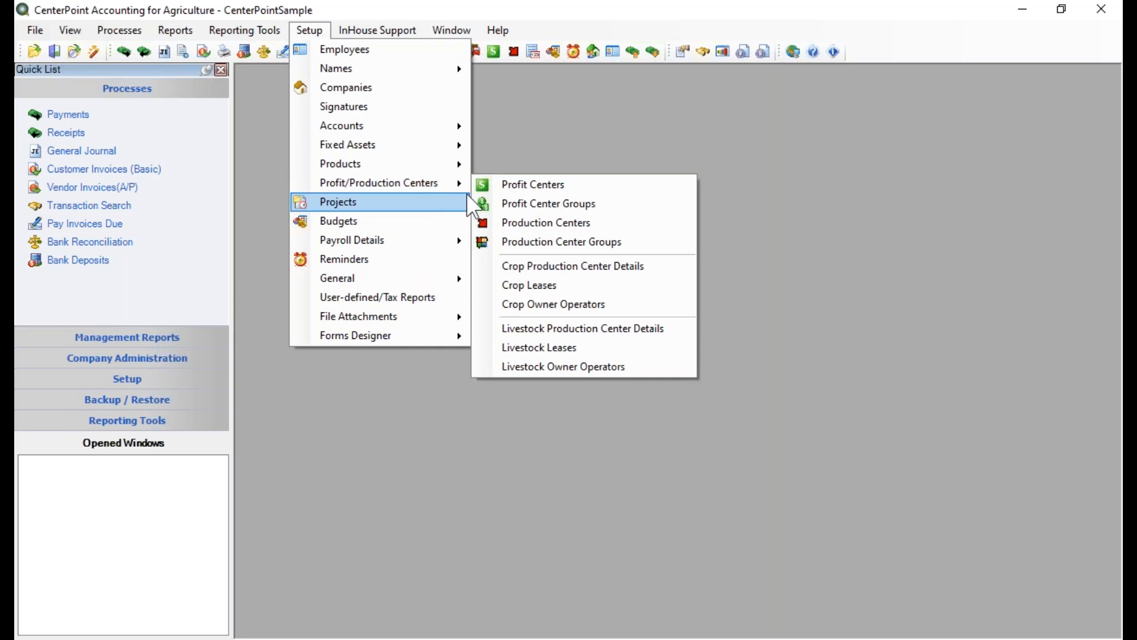
pyautogui.click(545, 223)
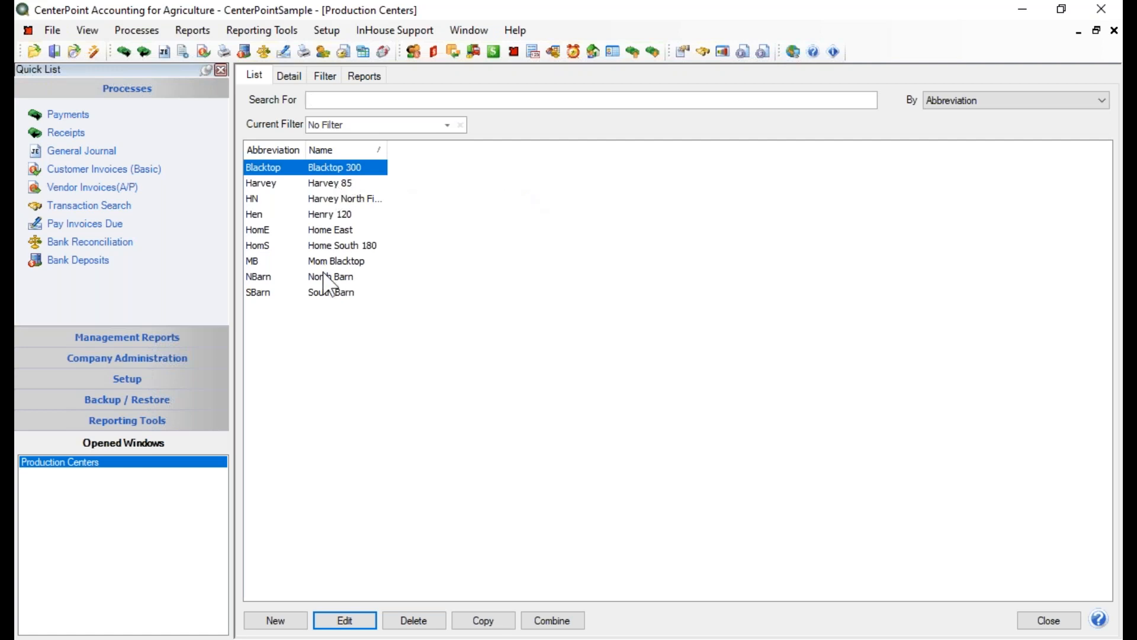
# - Review the crop field and barn entries in the production centers list, and close the list
pyautogui.click(343, 184)
pyautogui.click(347, 200)
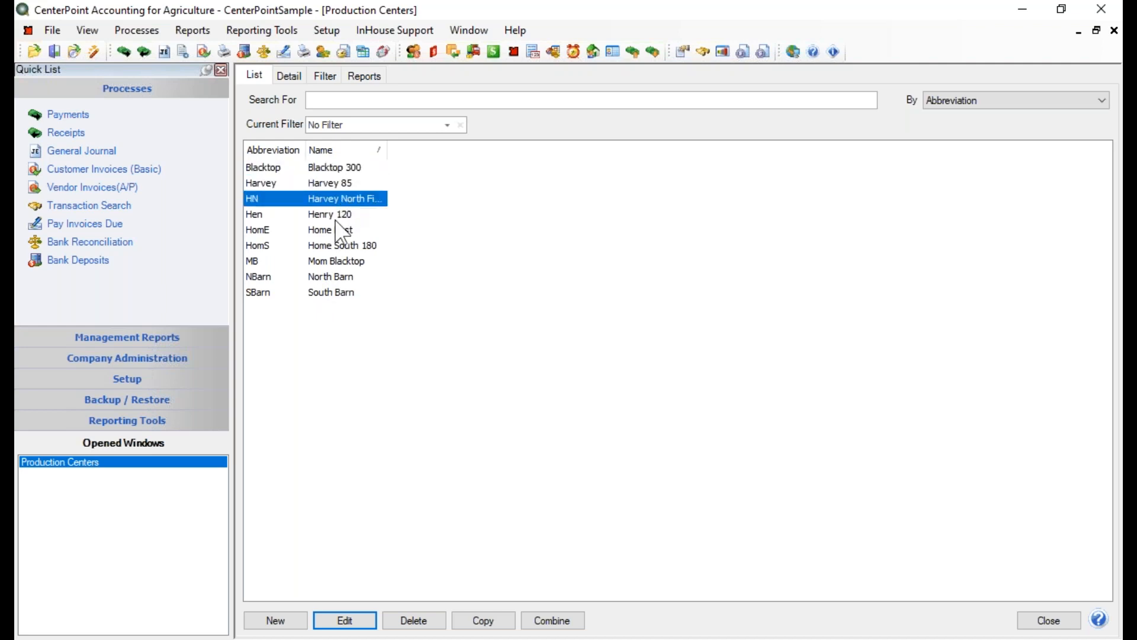
pyautogui.click(338, 216)
pyautogui.click(335, 232)
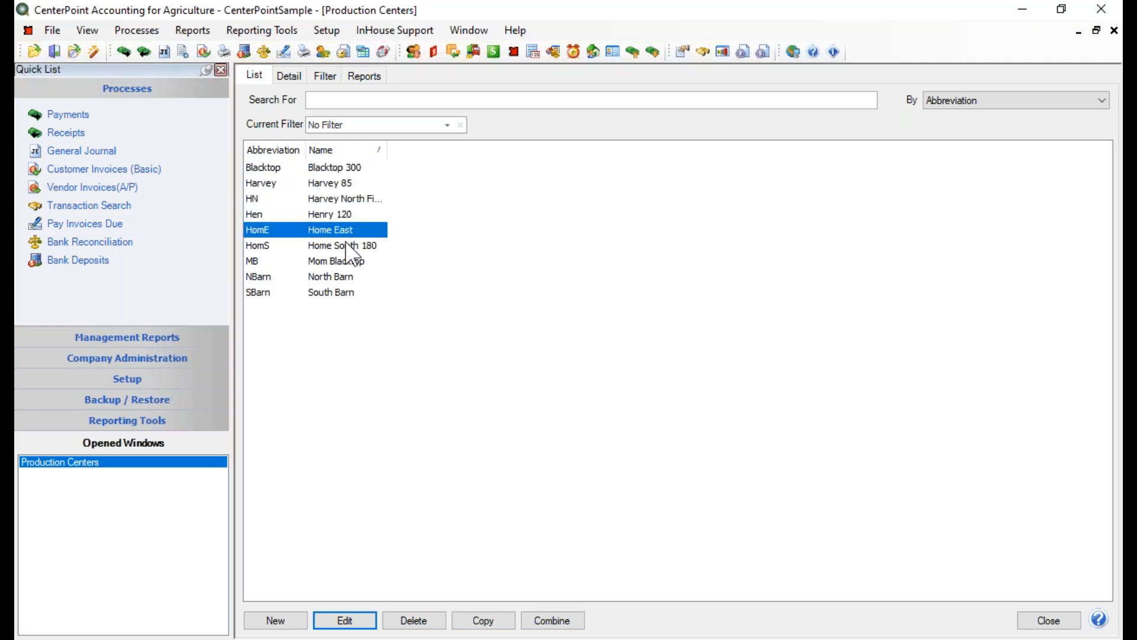
pyautogui.click(348, 247)
pyautogui.click(336, 263)
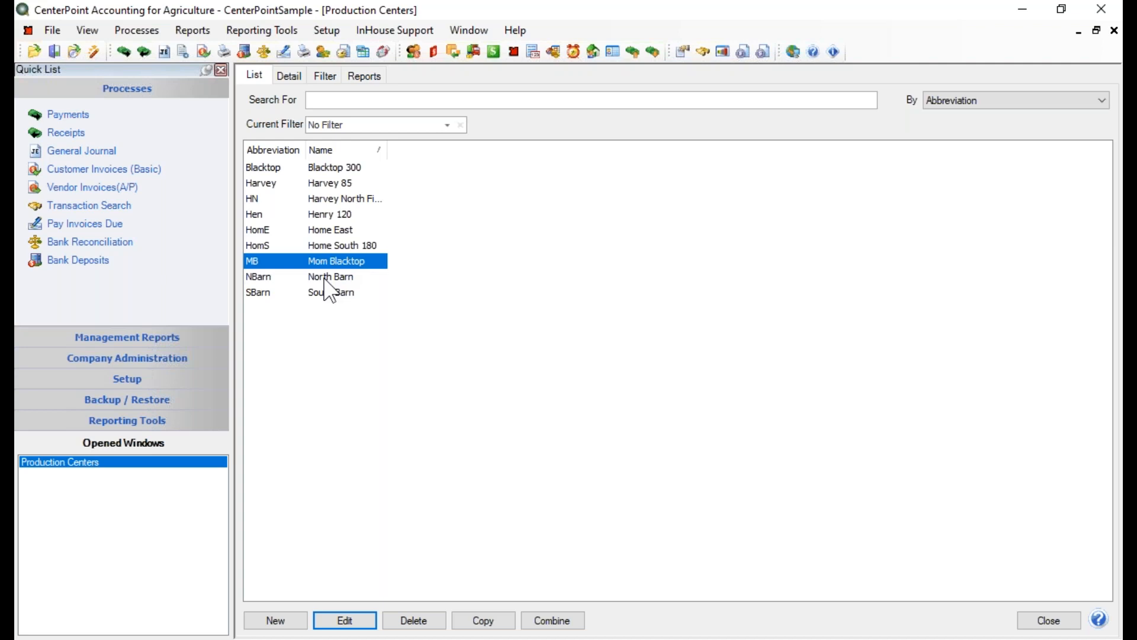
pyautogui.click(328, 279)
pyautogui.click(328, 293)
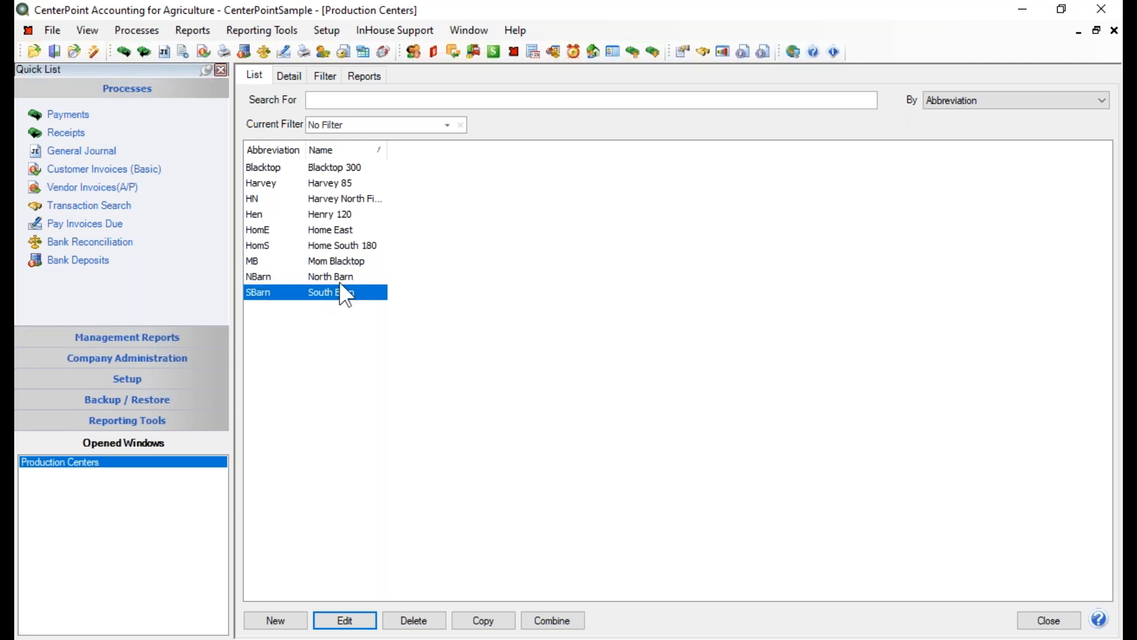
pyautogui.click(340, 283)
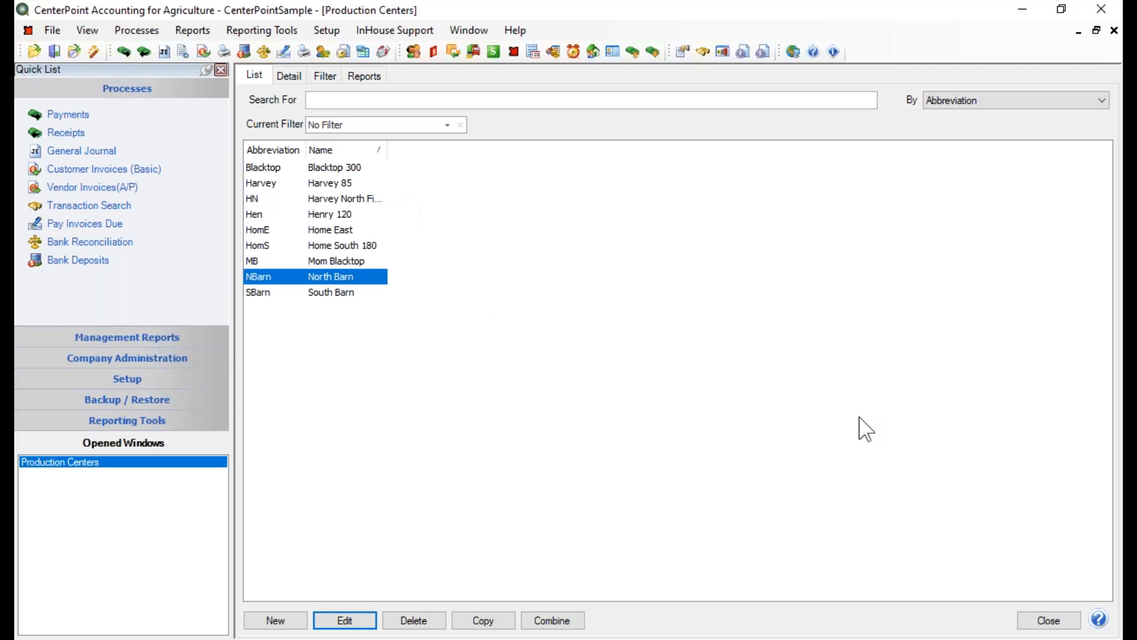
pyautogui.click(1049, 621)
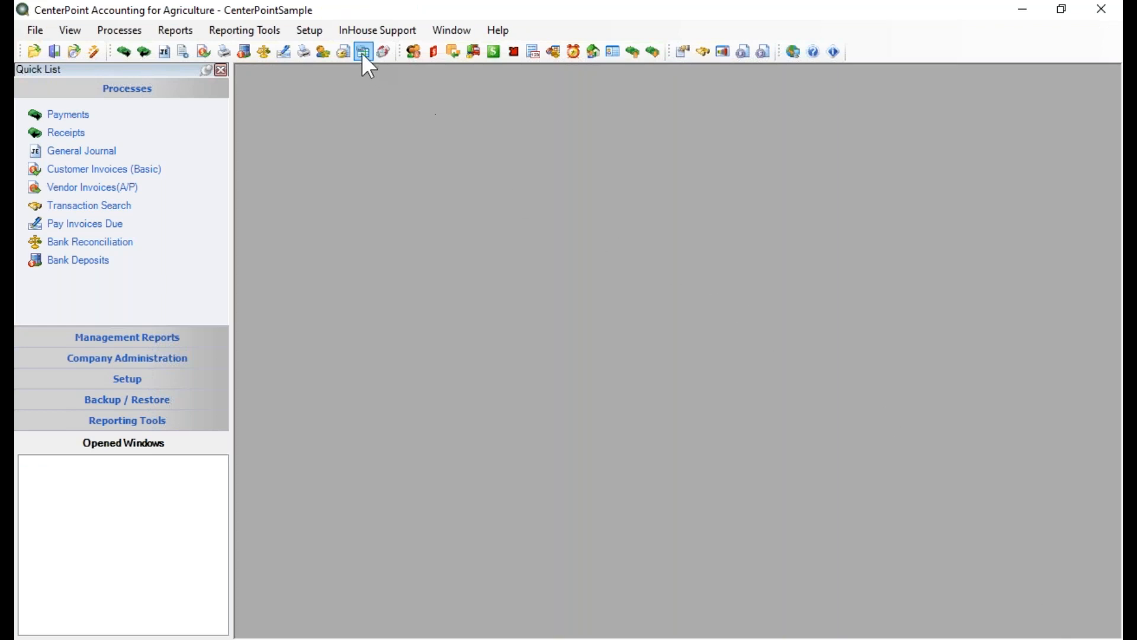
# - Start a new production center group with the abbreviation Crop and the name Crop Production Centers
pyautogui.click(321, 32)
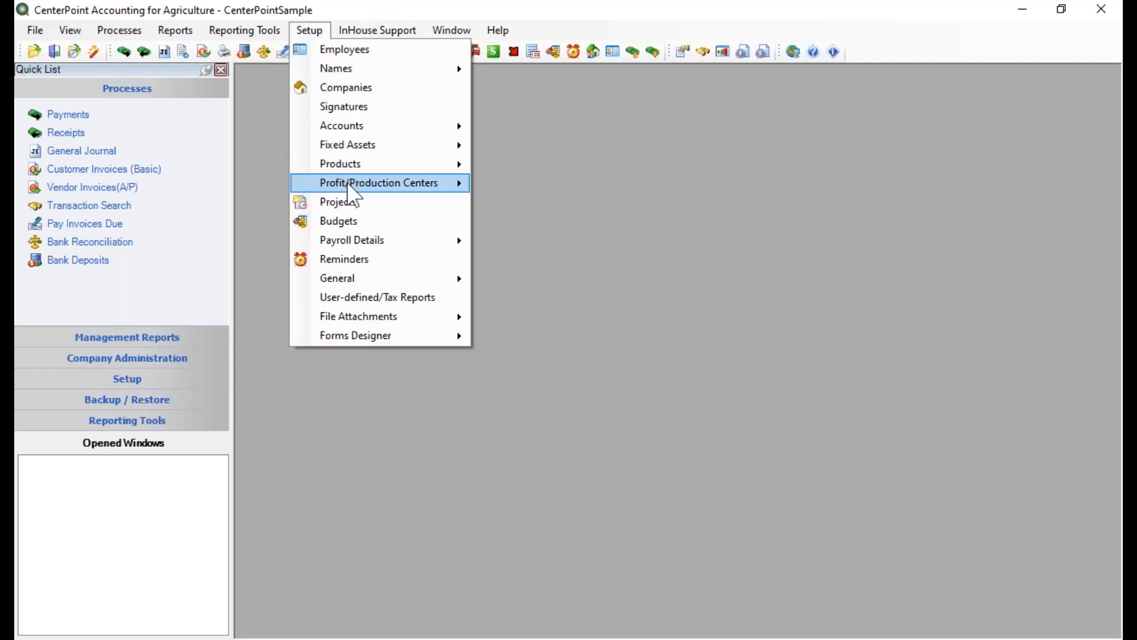
pyautogui.moveTo(349, 186)
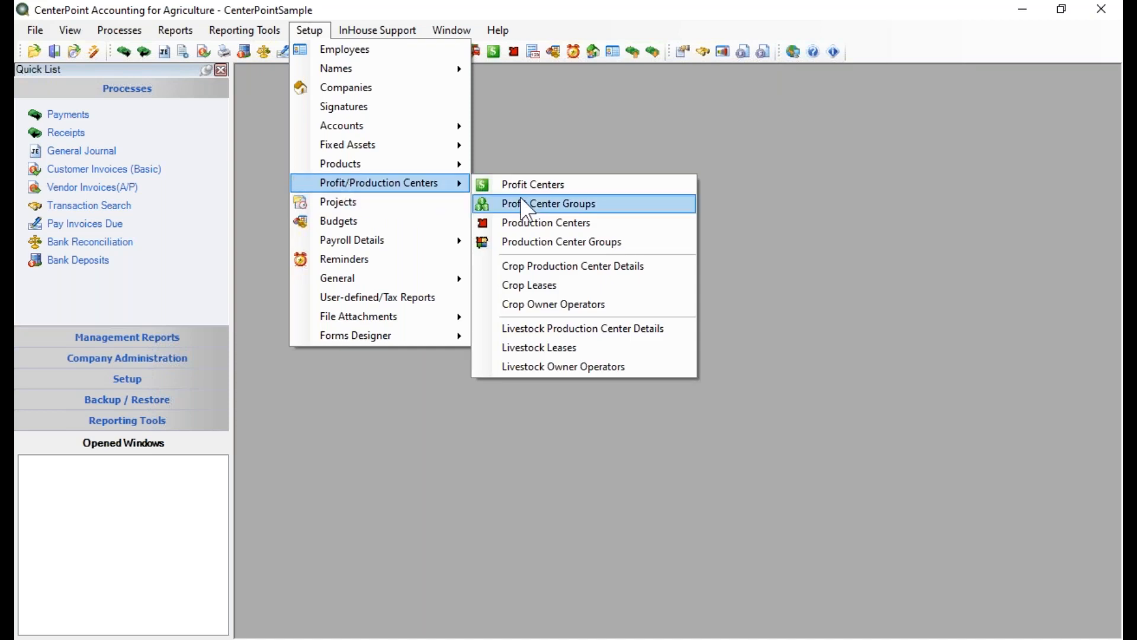
pyautogui.click(549, 236)
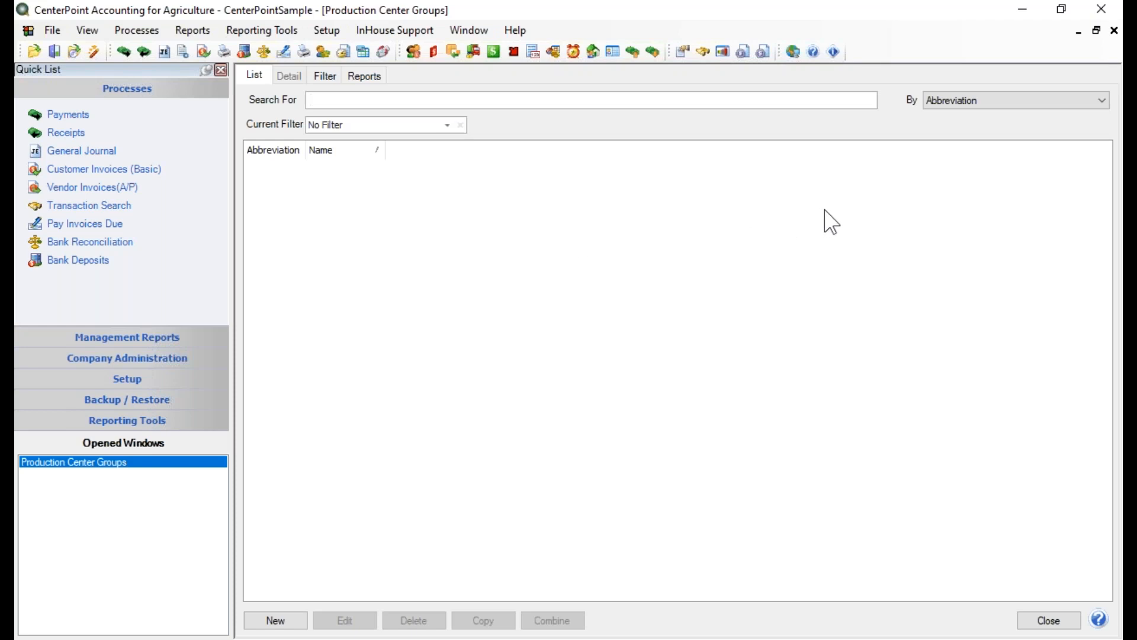
pyautogui.click(276, 620)
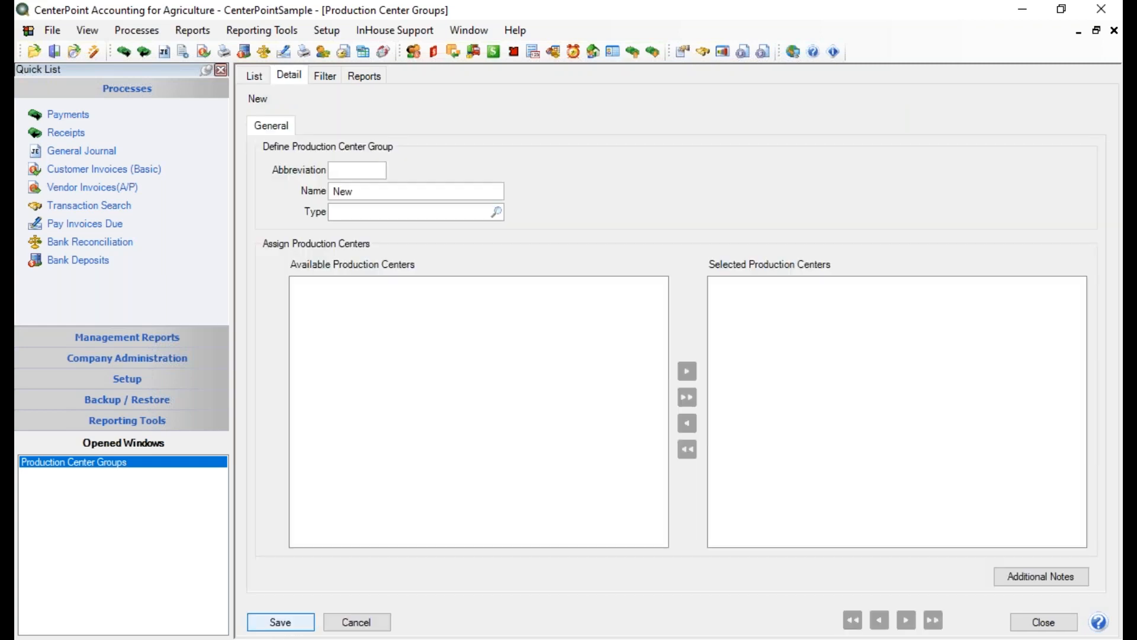
pyautogui.write('Crop')
pyautogui.press('Tab')
pyautogui.write('Crop Production Centers')
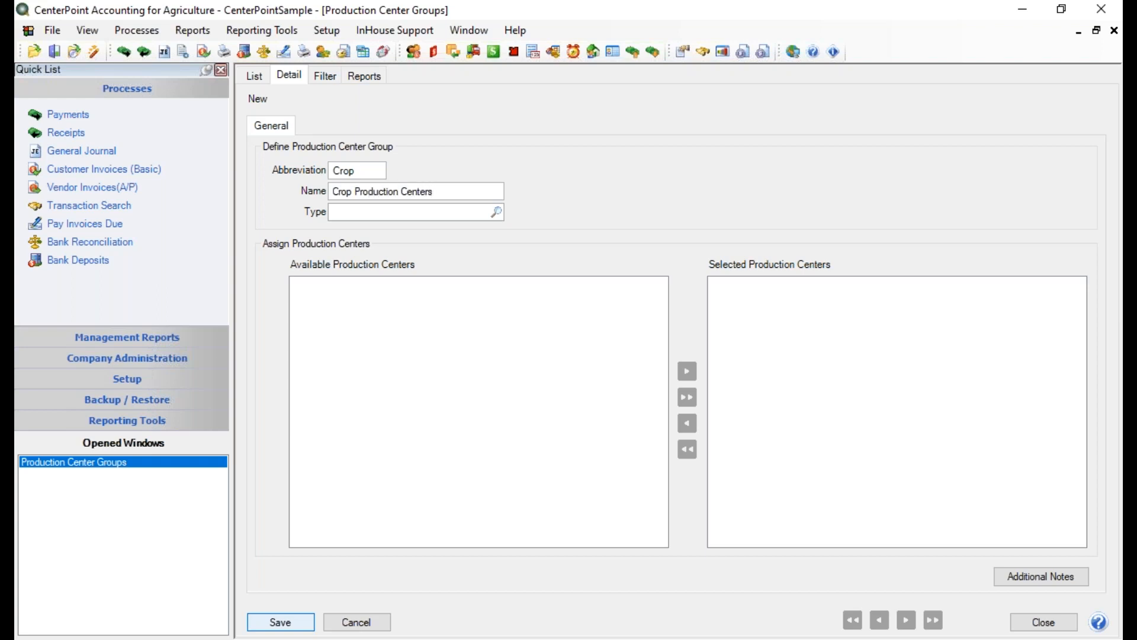
pyautogui.click(280, 622)
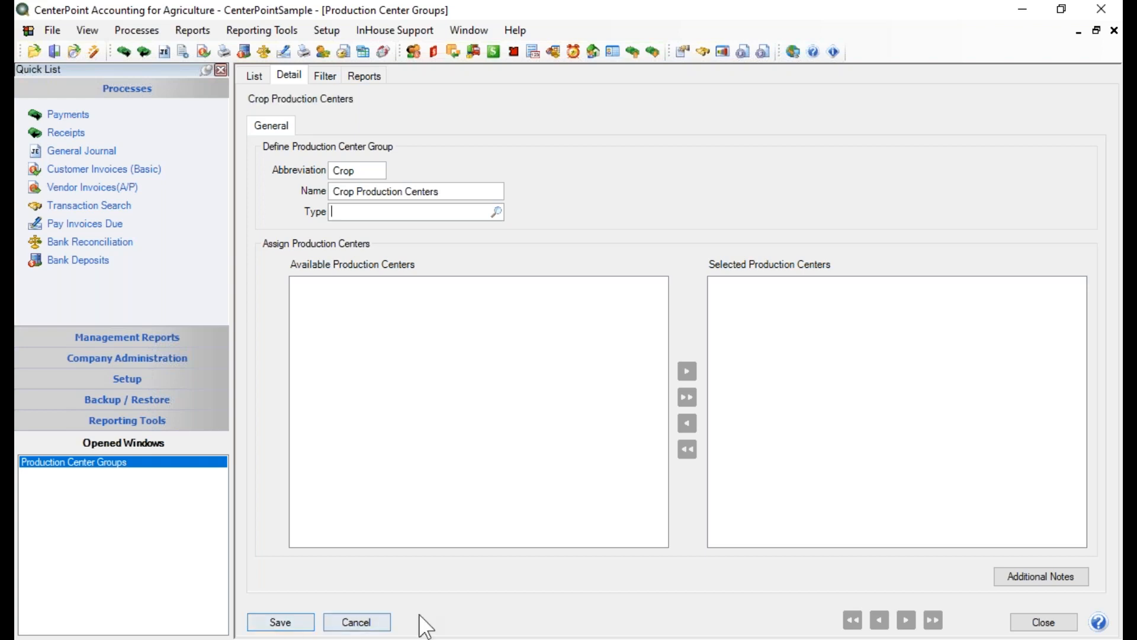
# - Set the group's type to Crop and save it with all available production centers assigned
pyautogui.click(502, 212)
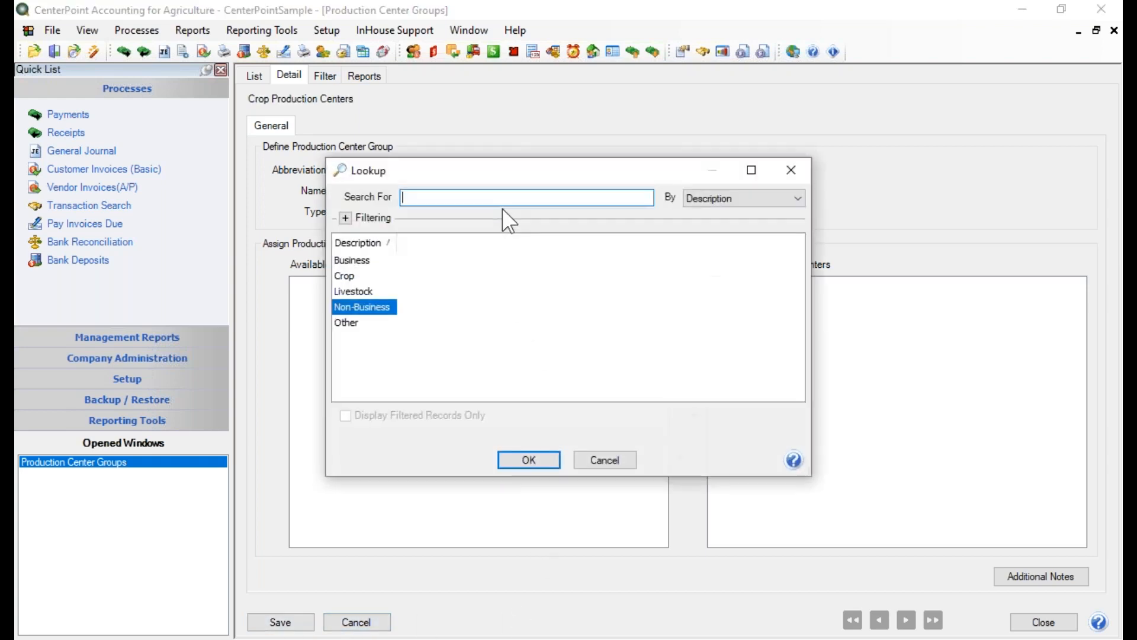
pyautogui.click(359, 276)
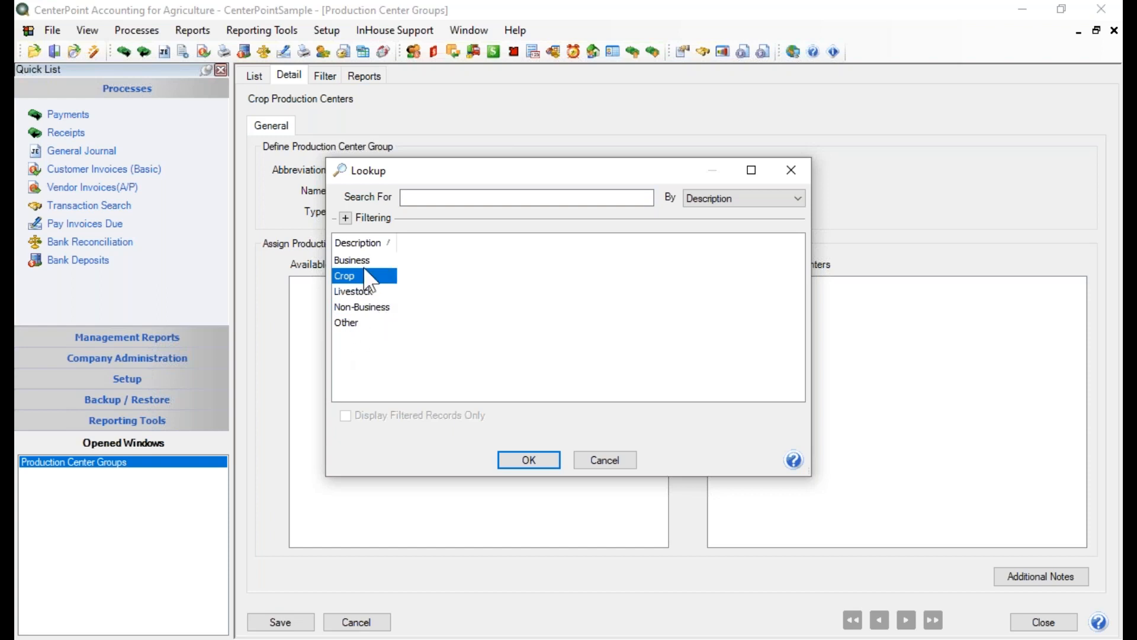
pyautogui.click(508, 460)
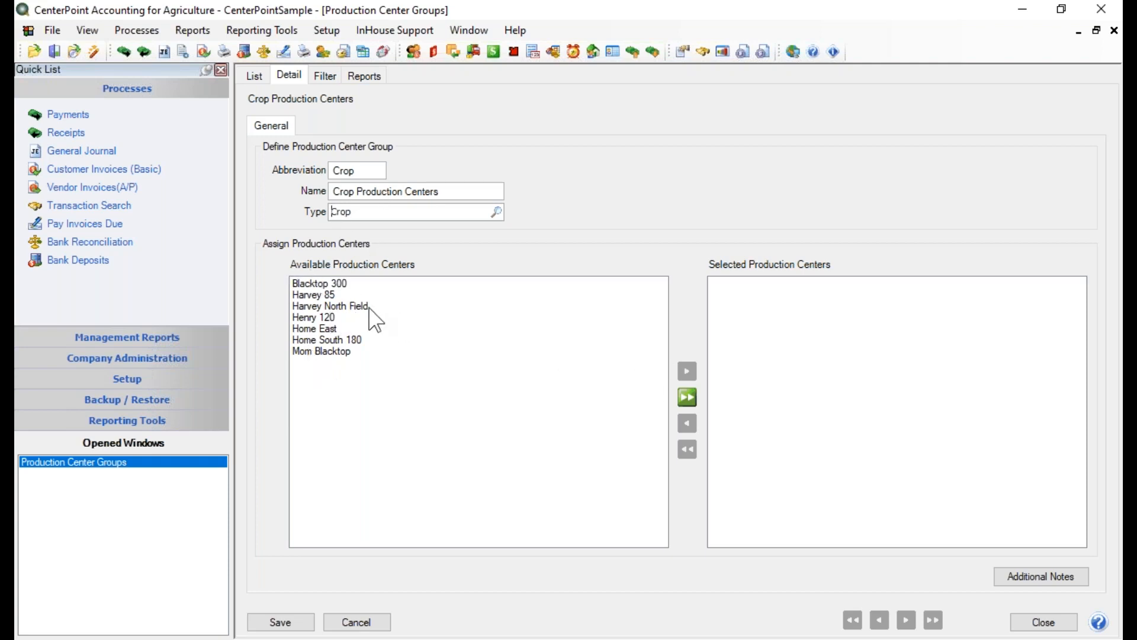
pyautogui.click(688, 398)
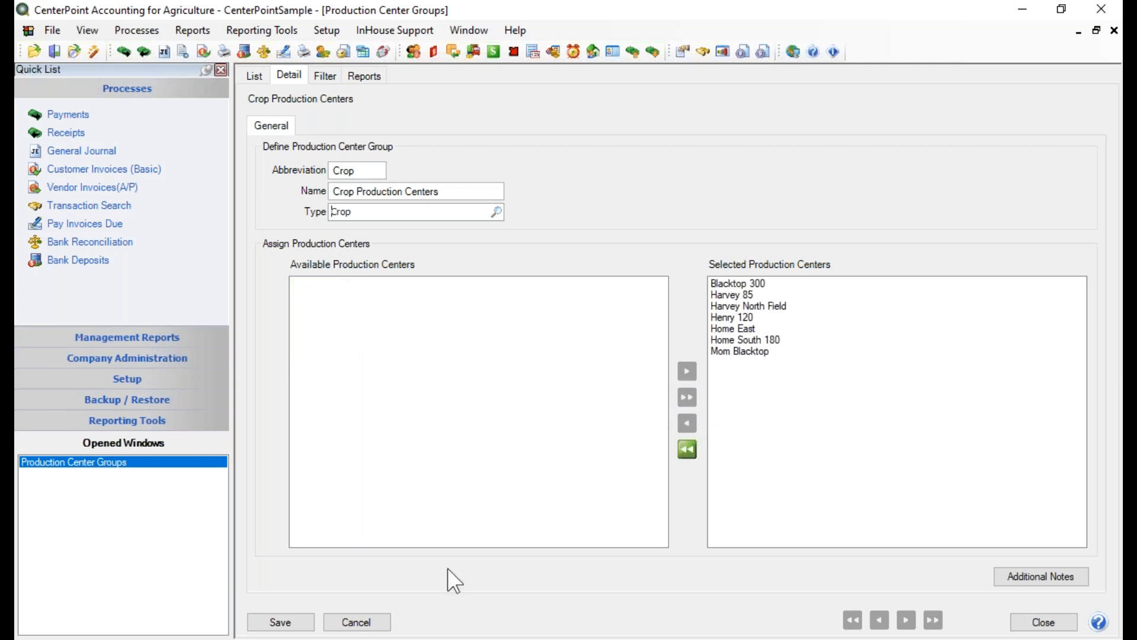
pyautogui.click(290, 626)
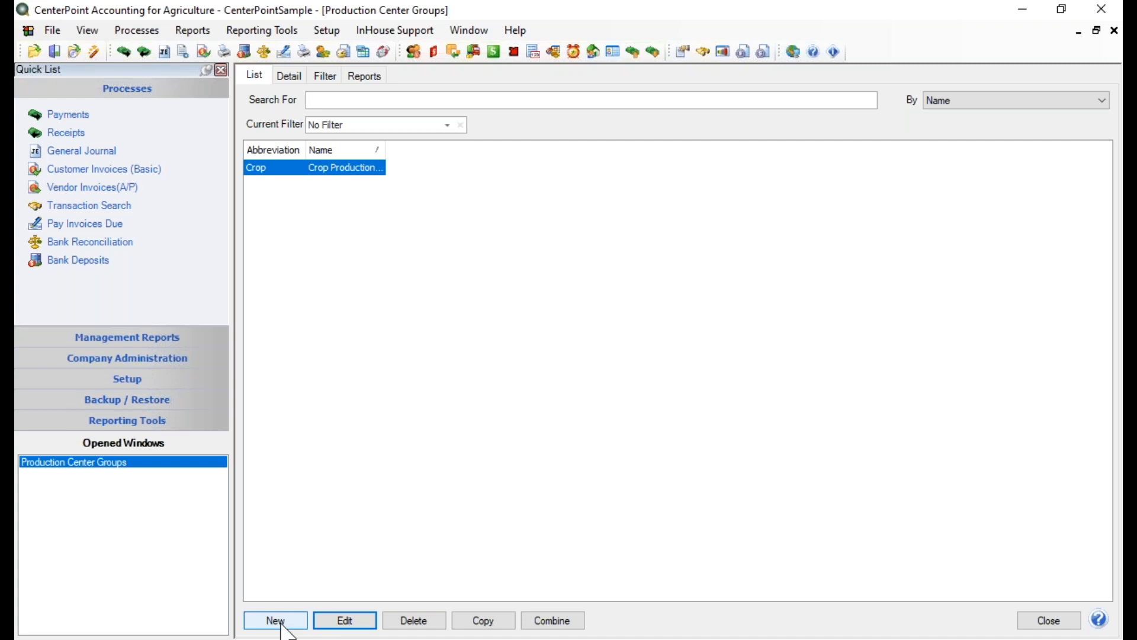
# - Start another production center group with the abbreviation Livestock and the name Livestock Production Center
pyautogui.click(282, 623)
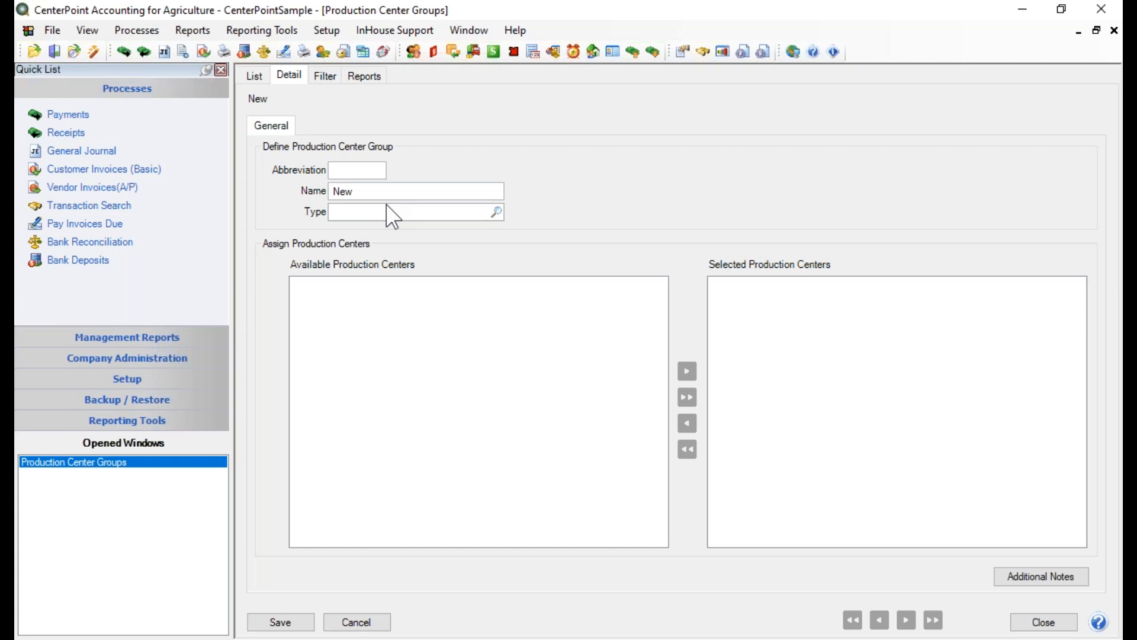
pyautogui.write('Livestock')
pyautogui.press('Tab')
pyautogui.write('Livestock Production ')
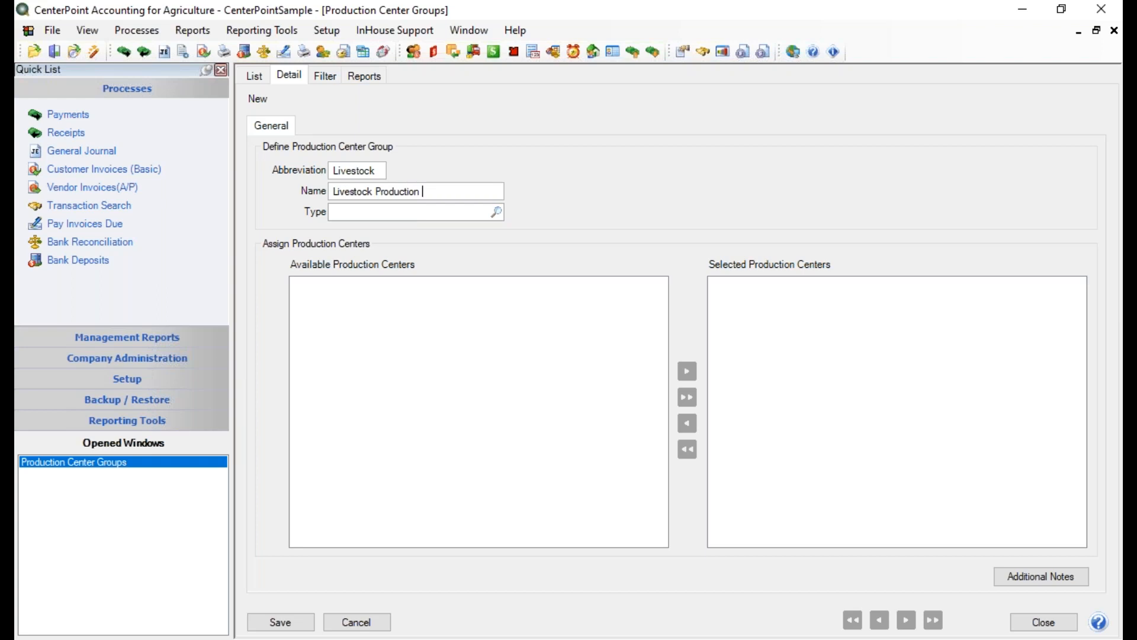
pyautogui.write('Center')
pyautogui.press('Tab')
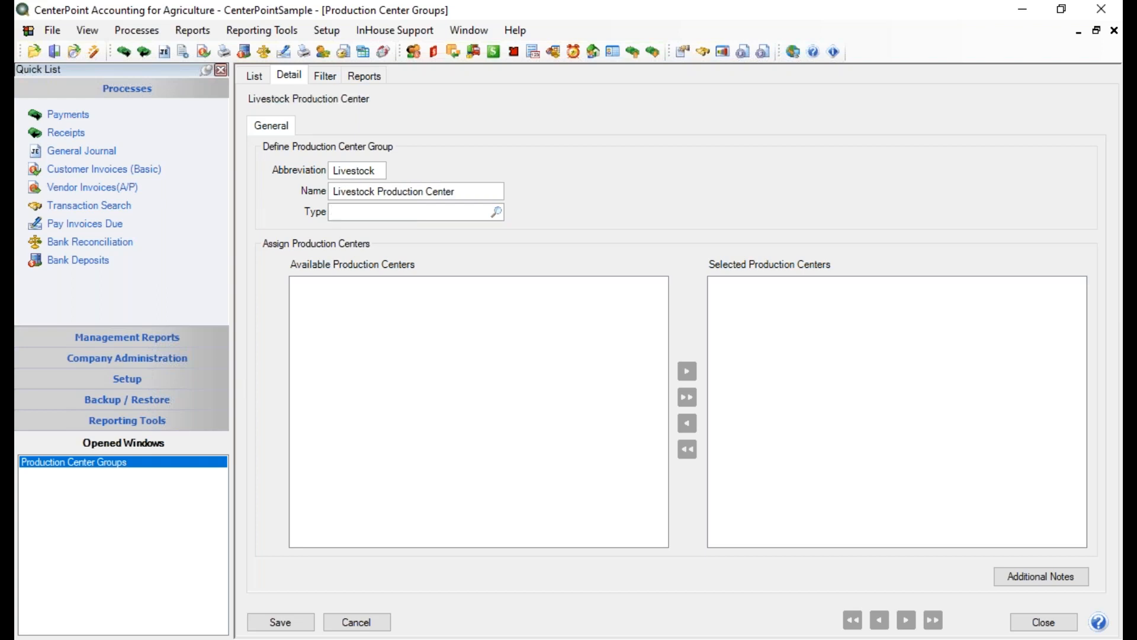
# - Set the group's type to Livestock and save it with both available barns assigned
pyautogui.write('live')
pyautogui.press('Tab')
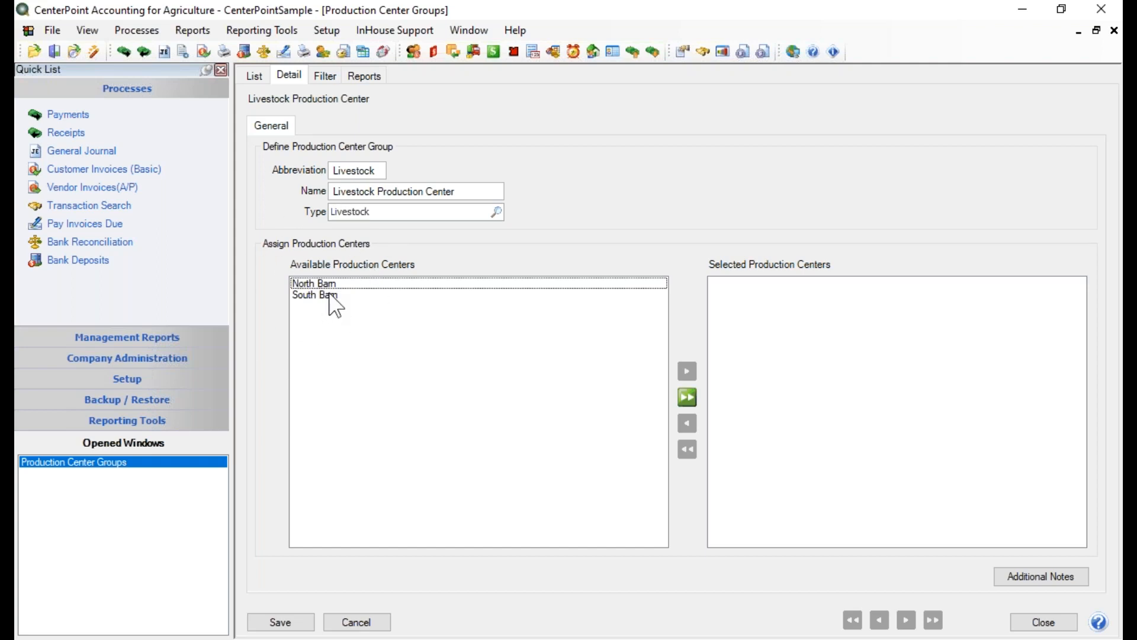
pyautogui.click(683, 398)
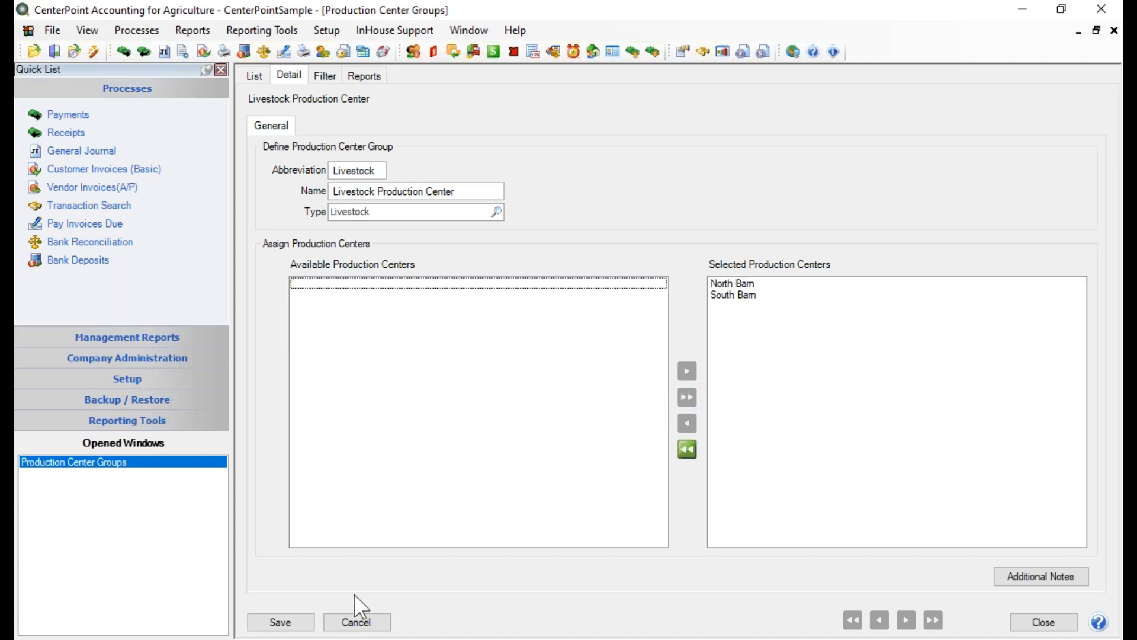
pyautogui.click(255, 620)
pyautogui.moveTo(292, 638)
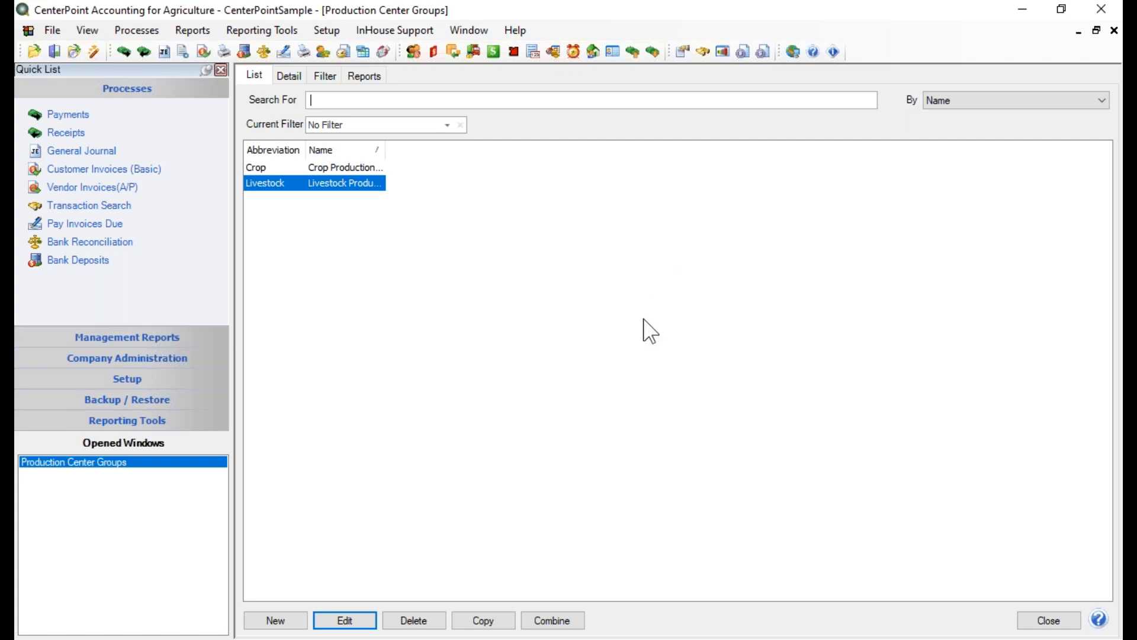
# - Start a third production center group with abbreviation Harvey, name Harvery Farm and type Crop
pyautogui.click(275, 620)
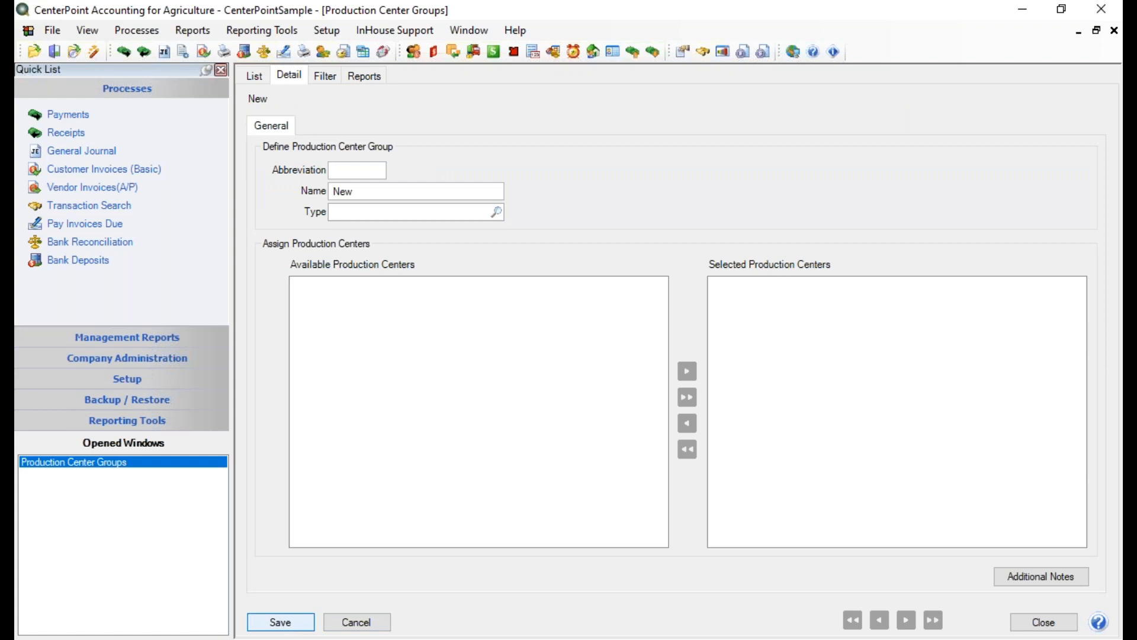
pyautogui.write('Harvey')
pyautogui.press('Tab')
pyautogui.write('Harvery Farm')
pyautogui.press('Tab')
pyautogui.write('c')
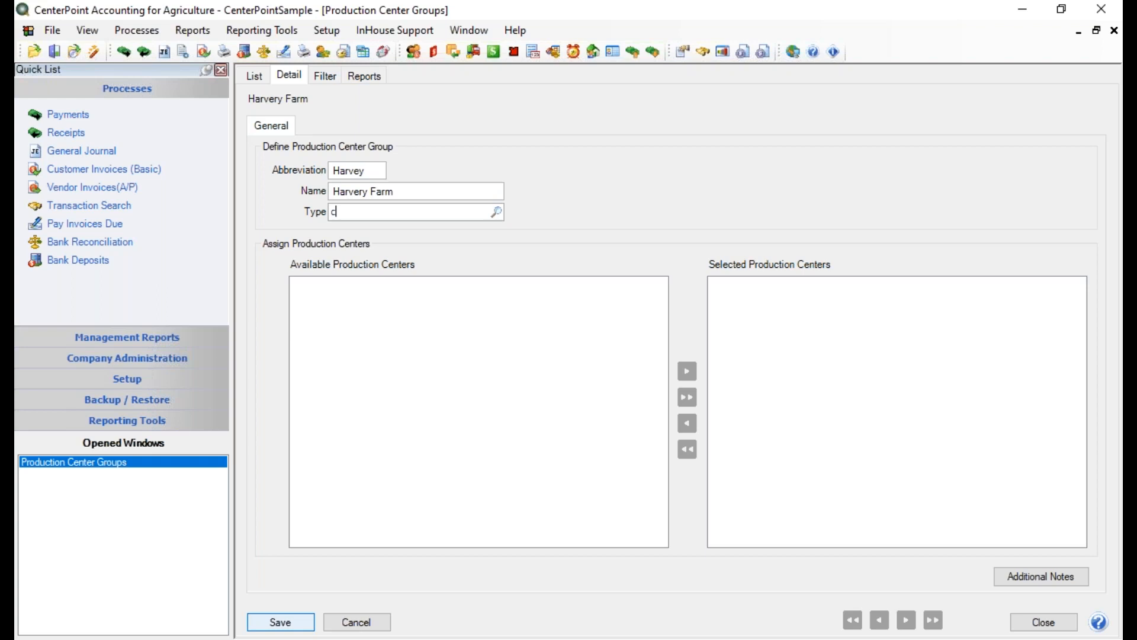
pyautogui.write('rop')
pyautogui.press('Tab')
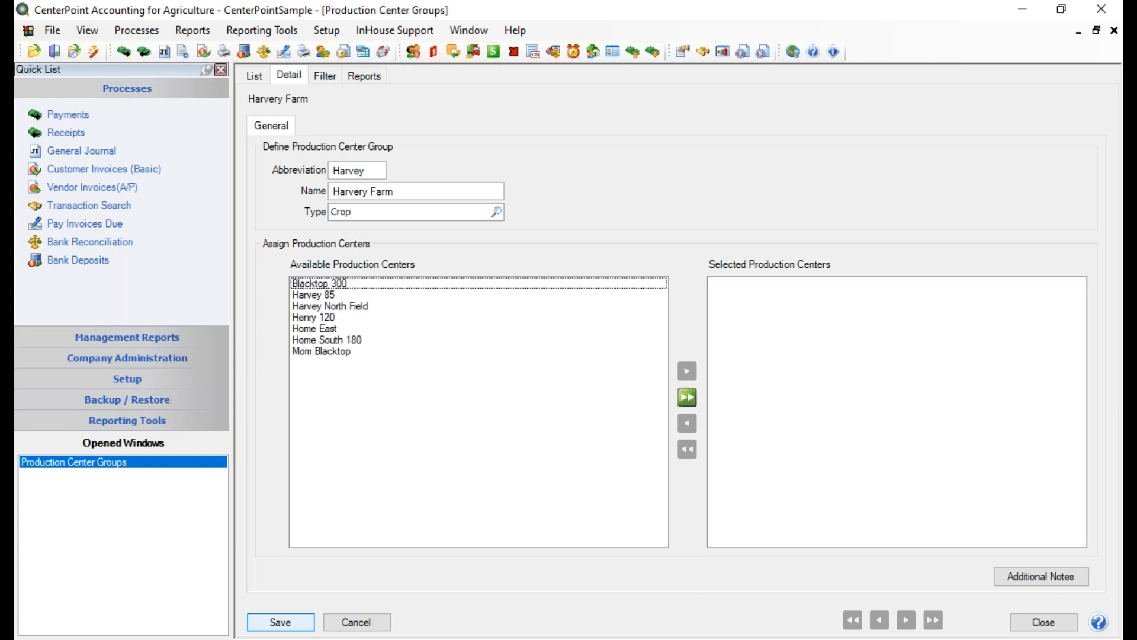
# - Save the group with Harvey 85 and Harvey North Field assigned, and widen the Name column in the groups list
pyautogui.click(325, 295)
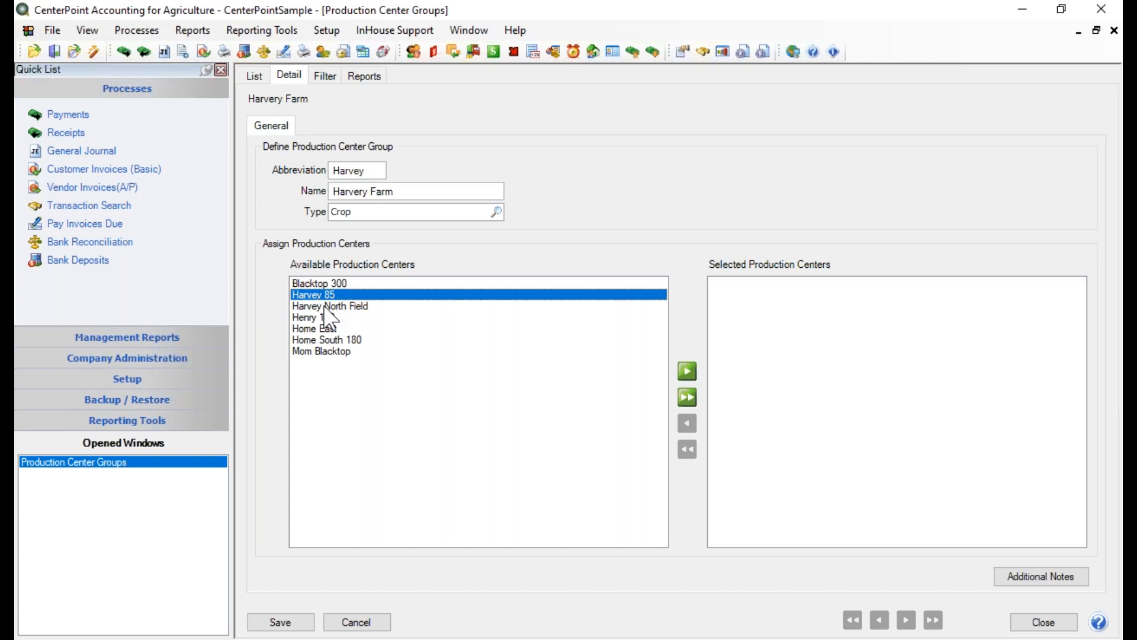
pyautogui.keyDown('ctrl'); pyautogui.click(325, 307); pyautogui.keyUp('ctrl')
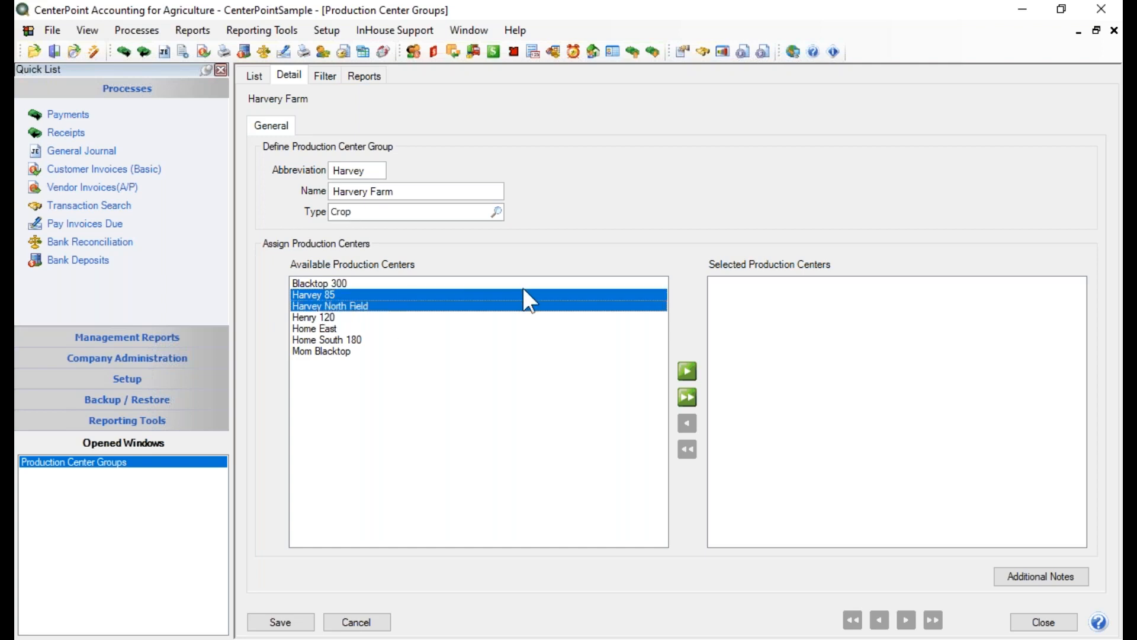
pyautogui.click(692, 368)
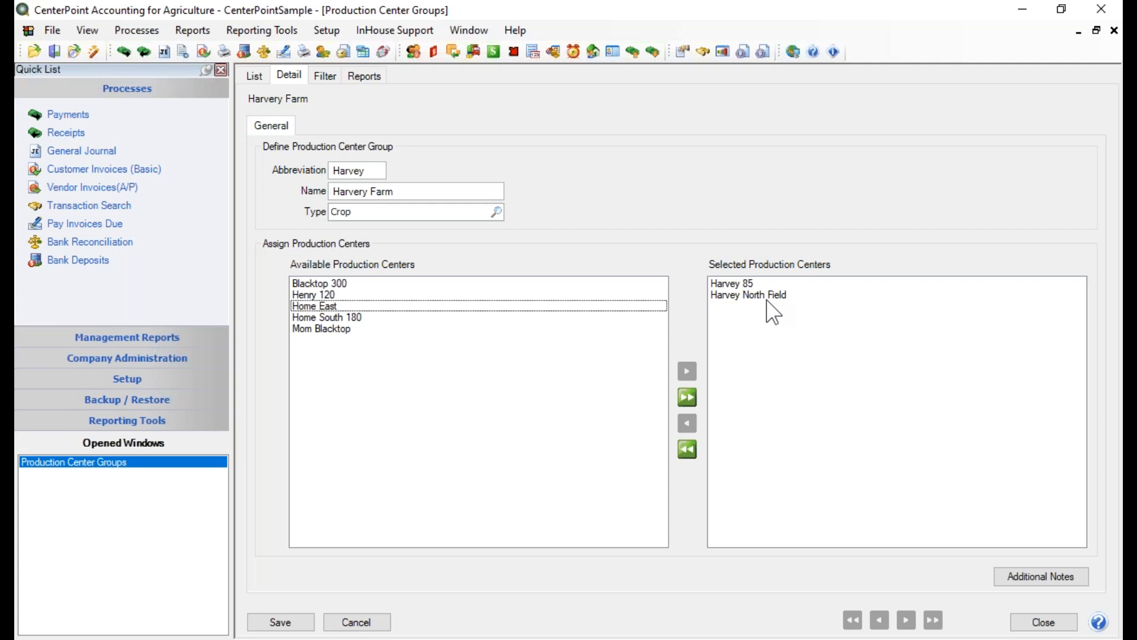
pyautogui.click(281, 622)
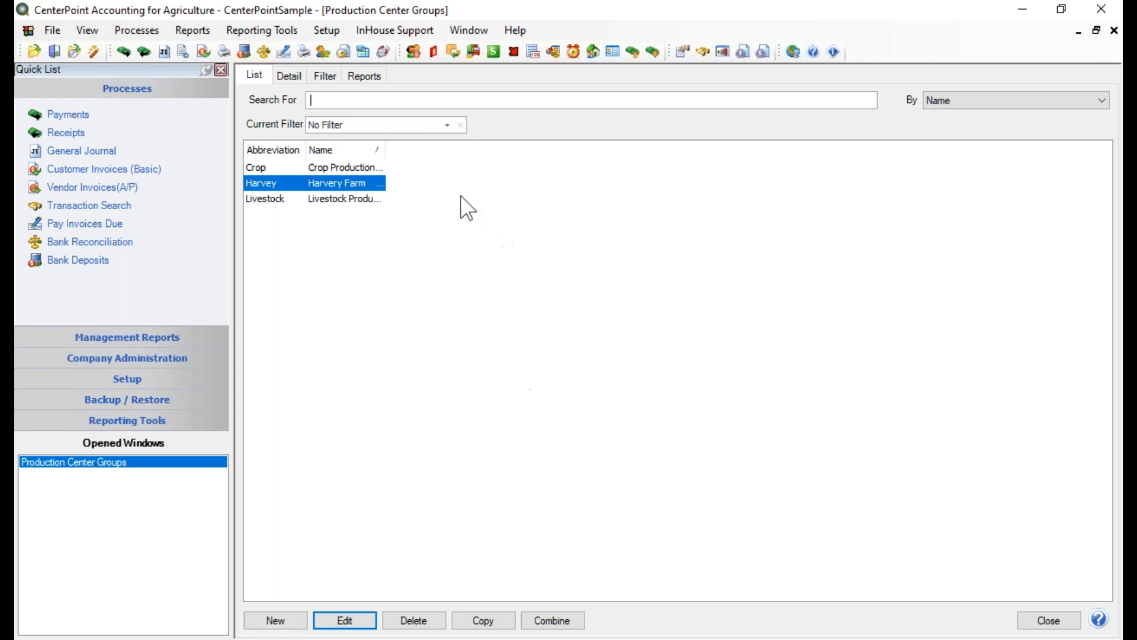
pyautogui.moveTo(382, 150); pyautogui.dragTo(438, 150)
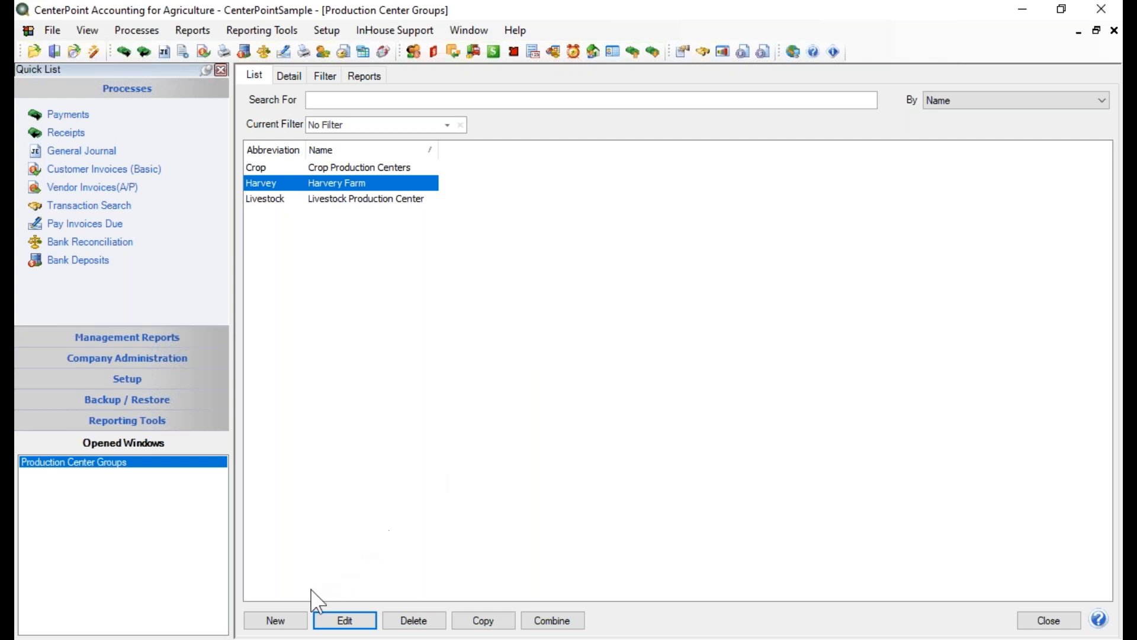
# - Start a new production center group with abbreviation Owned Fiel, name Owned Fields and type Crop
pyautogui.click(270, 618)
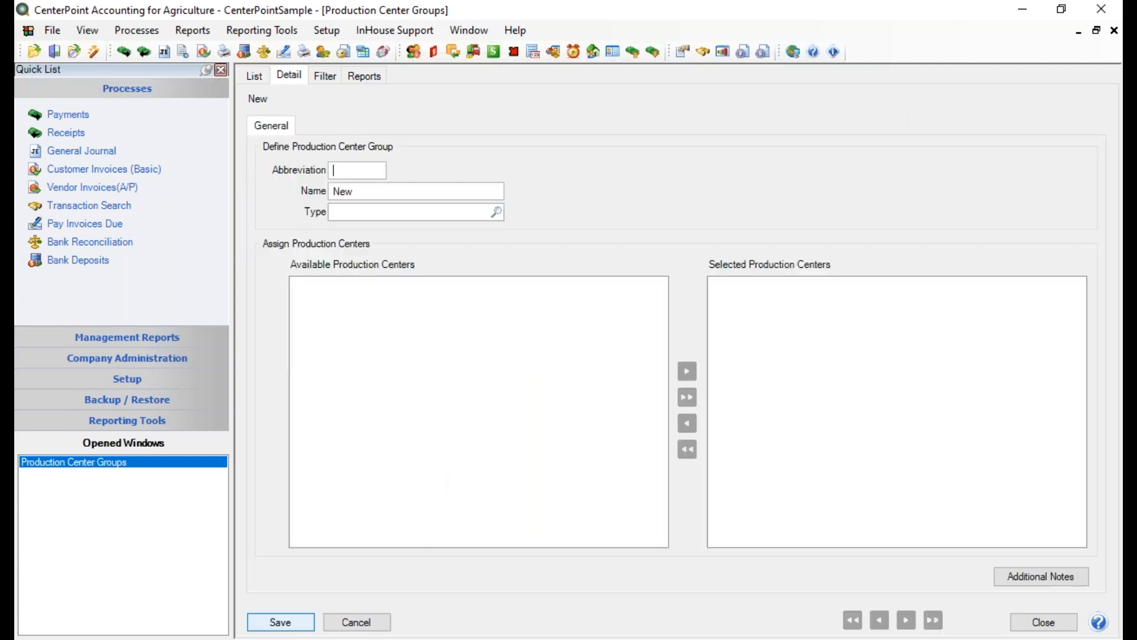
pyautogui.write('Owned Fiel')
pyautogui.press('Tab')
pyautogui.write('Owned Fields')
pyautogui.press('Tab')
pyautogui.write('crop')
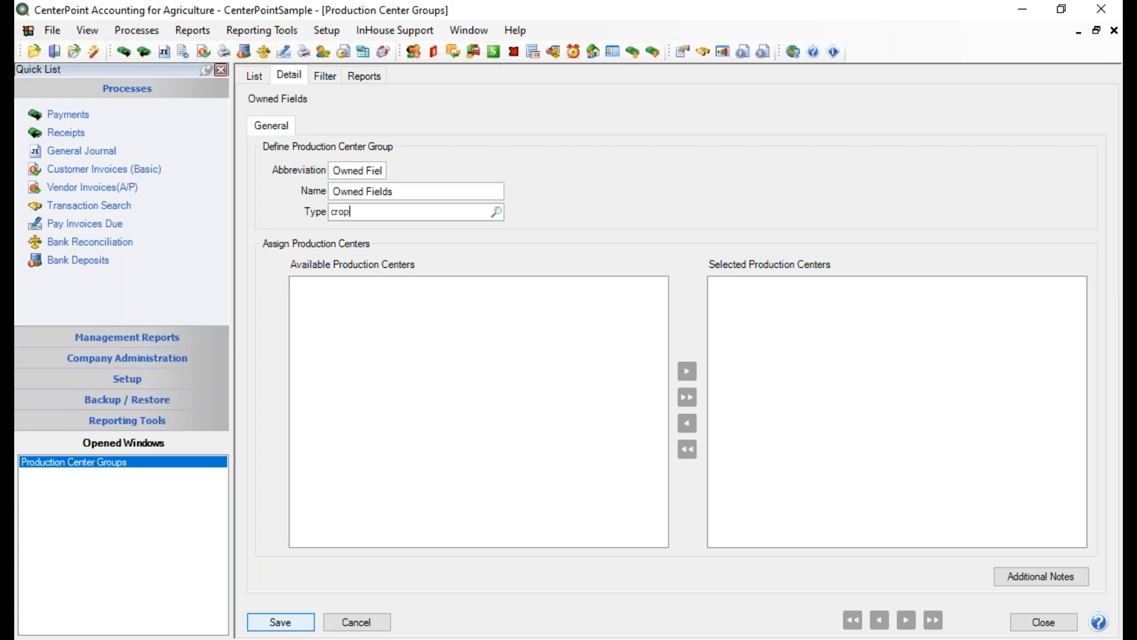
pyautogui.press('Tab')
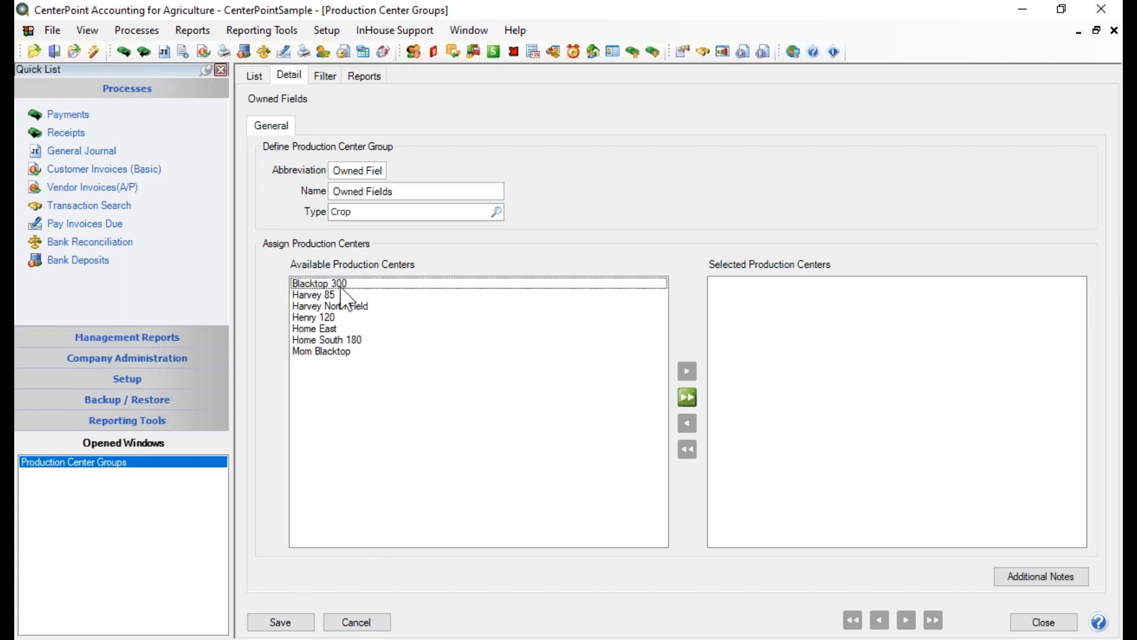
# - Assign Home East, Home South 180 and Mom Blacktop to the Owned Fields group and save it
pyautogui.click(330, 330)
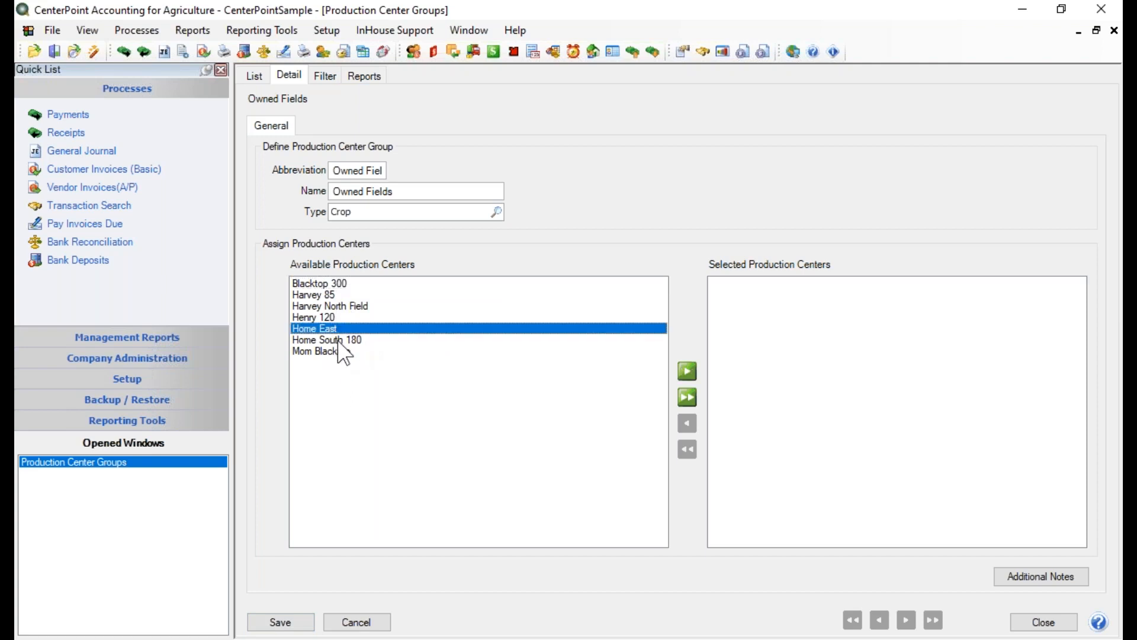
pyautogui.keyDown('ctrl'); pyautogui.click(337, 341); pyautogui.keyUp('ctrl')
pyautogui.keyDown('ctrl'); pyautogui.click(338, 351); pyautogui.keyUp('ctrl')
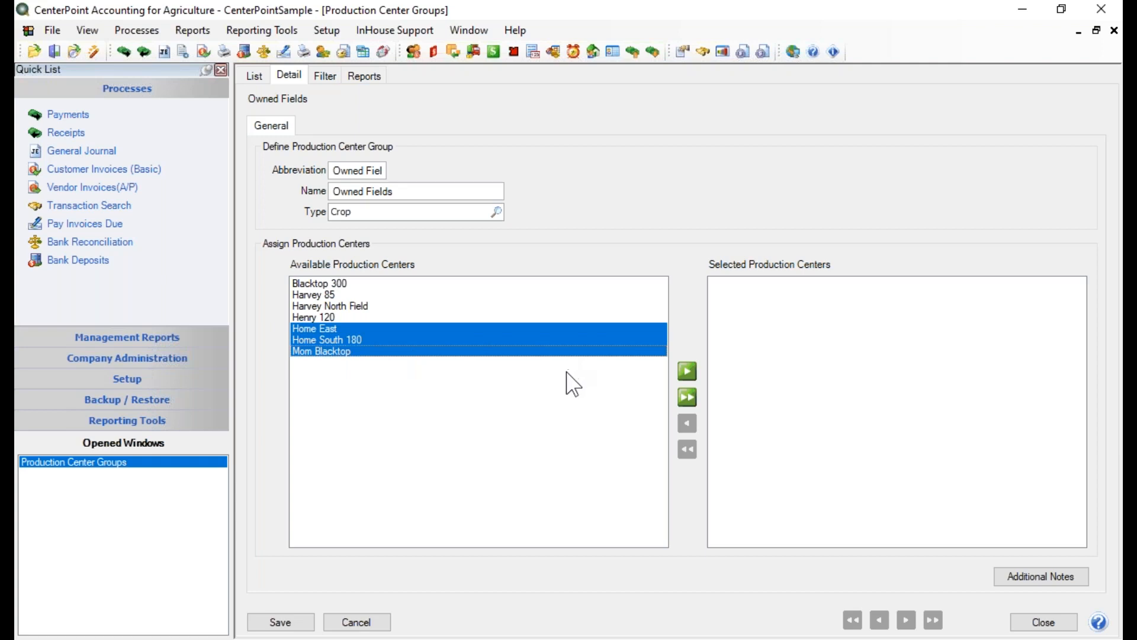
pyautogui.click(684, 371)
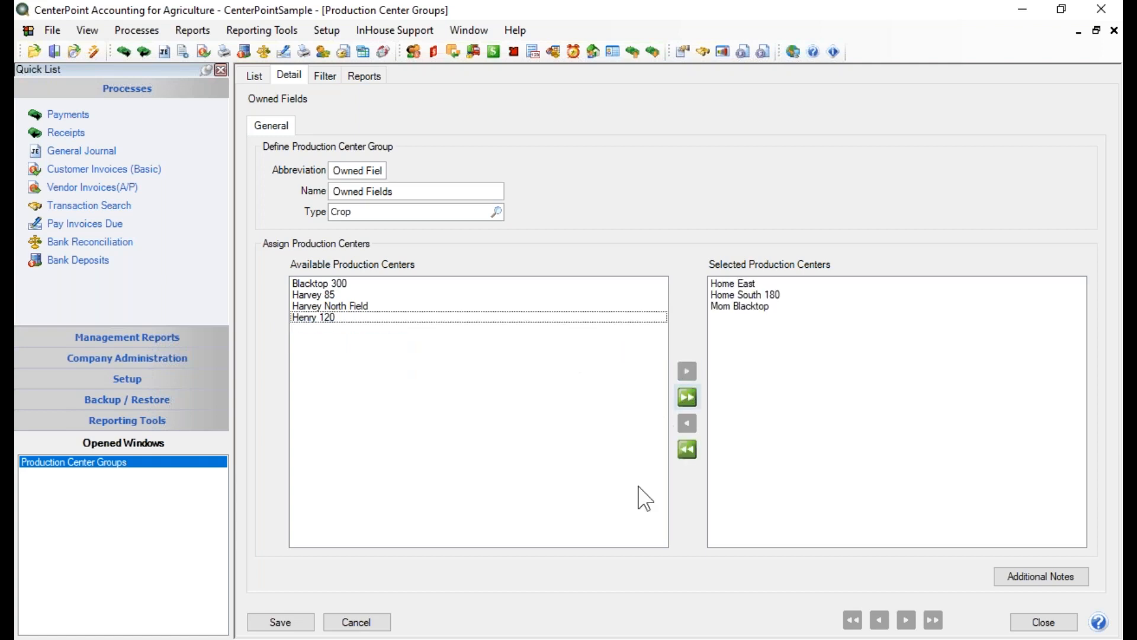
pyautogui.click(261, 624)
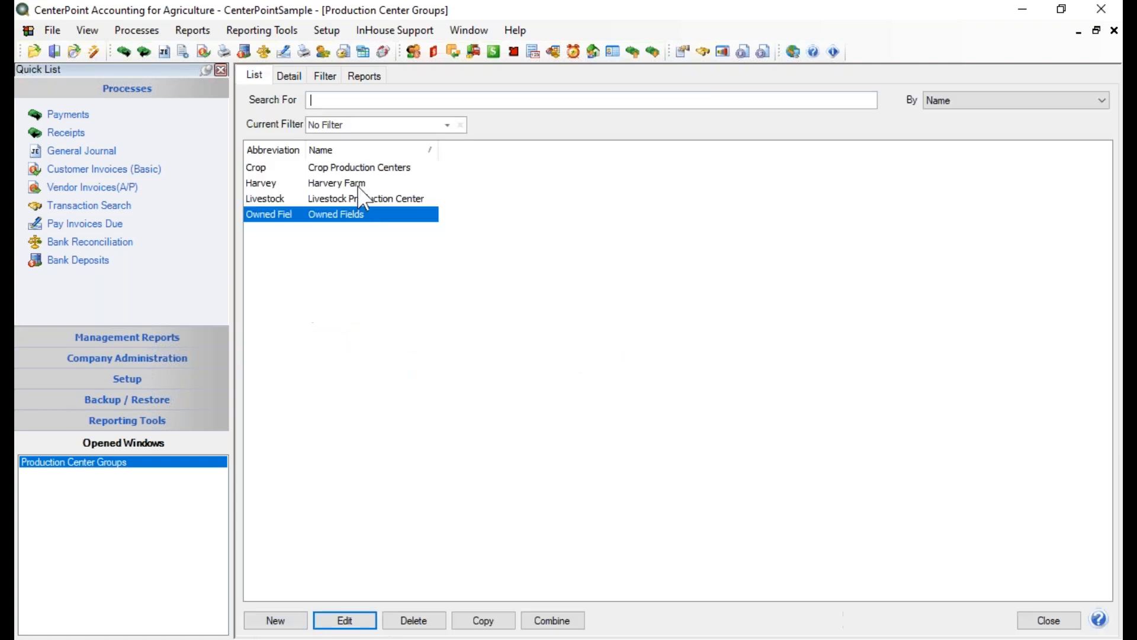
# - Start another production center group with abbreviation Rented, name Rented Fields and type Crop
pyautogui.click(268, 620)
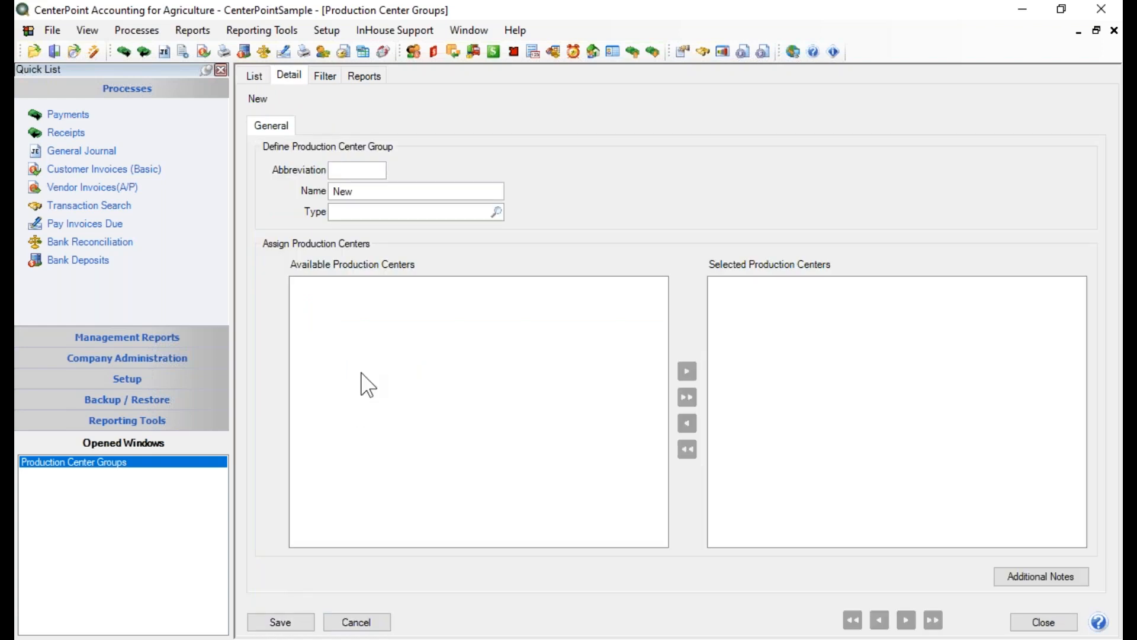
pyautogui.write('Rented')
pyautogui.press('Tab')
pyautogui.write('Fd')
pyautogui.press('BackSpace')
pyautogui.press('BackSpace')
pyautogui.write('Rented Fields')
pyautogui.press('Tab')
pyautogui.write('Crop')
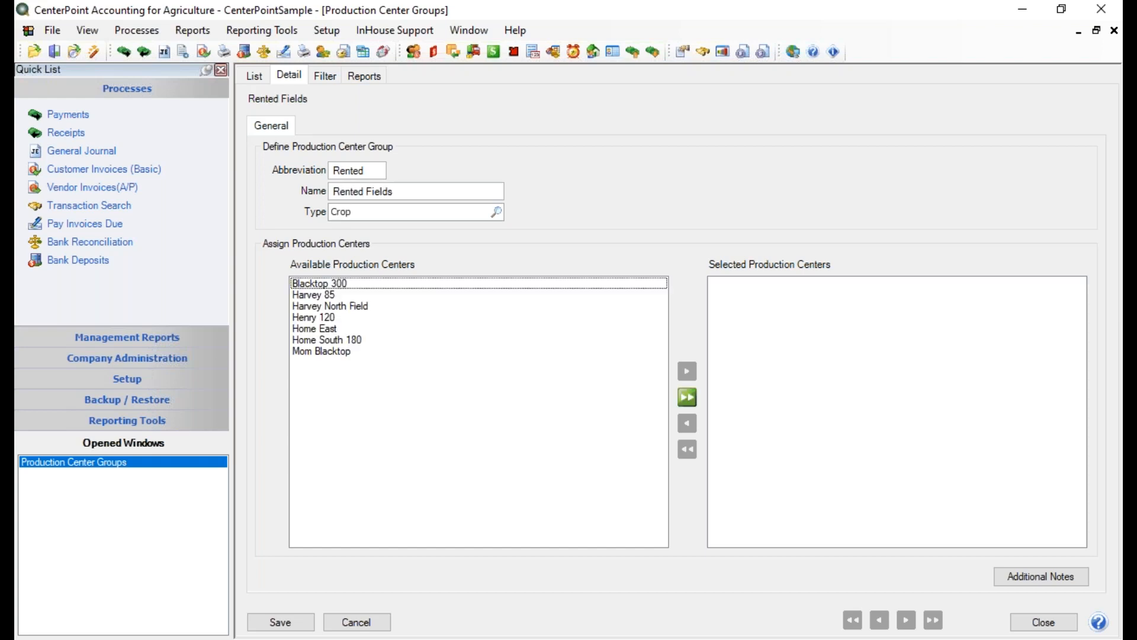
# - Assign Blacktop 300, Harvey 85, Harvey North Field and Henry 120 to the Rented Fields group and save it
pyautogui.click(319, 285)
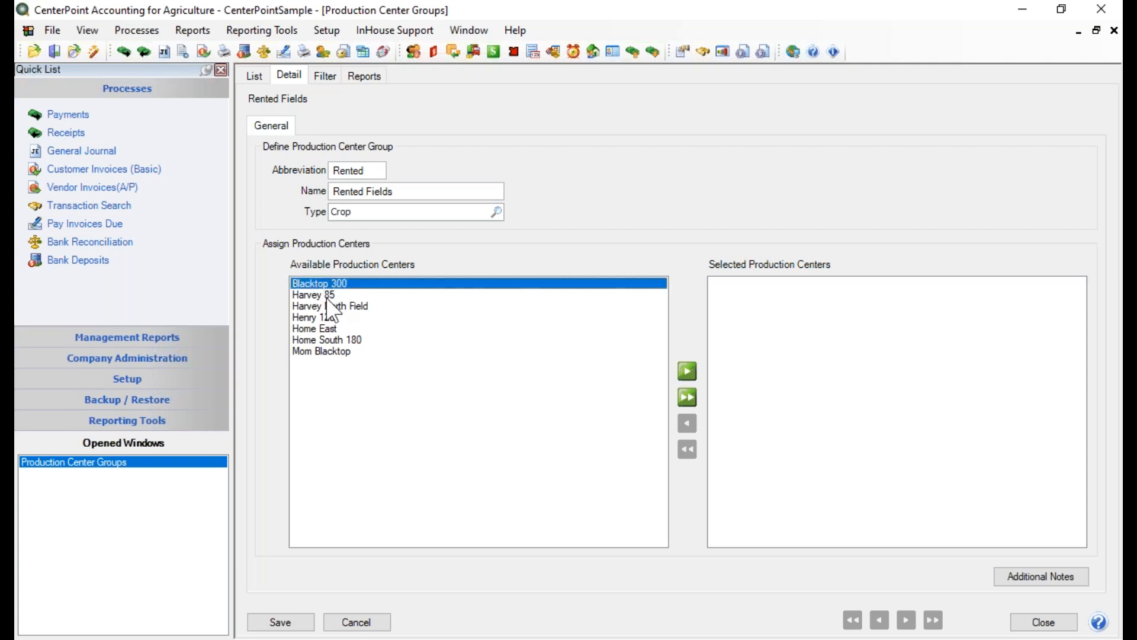
pyautogui.keyDown('ctrl'); pyautogui.click(324, 295); pyautogui.keyUp('ctrl')
pyautogui.keyDown('ctrl'); pyautogui.click(329, 307); pyautogui.keyUp('ctrl')
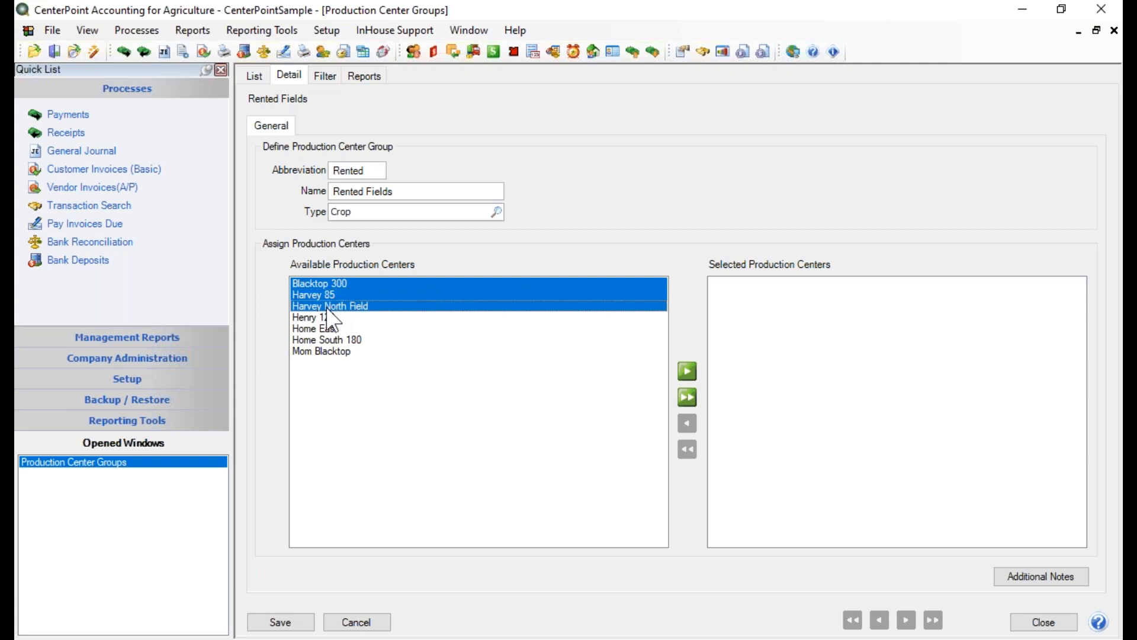
pyautogui.keyDown('ctrl'); pyautogui.click(315, 318); pyautogui.keyUp('ctrl')
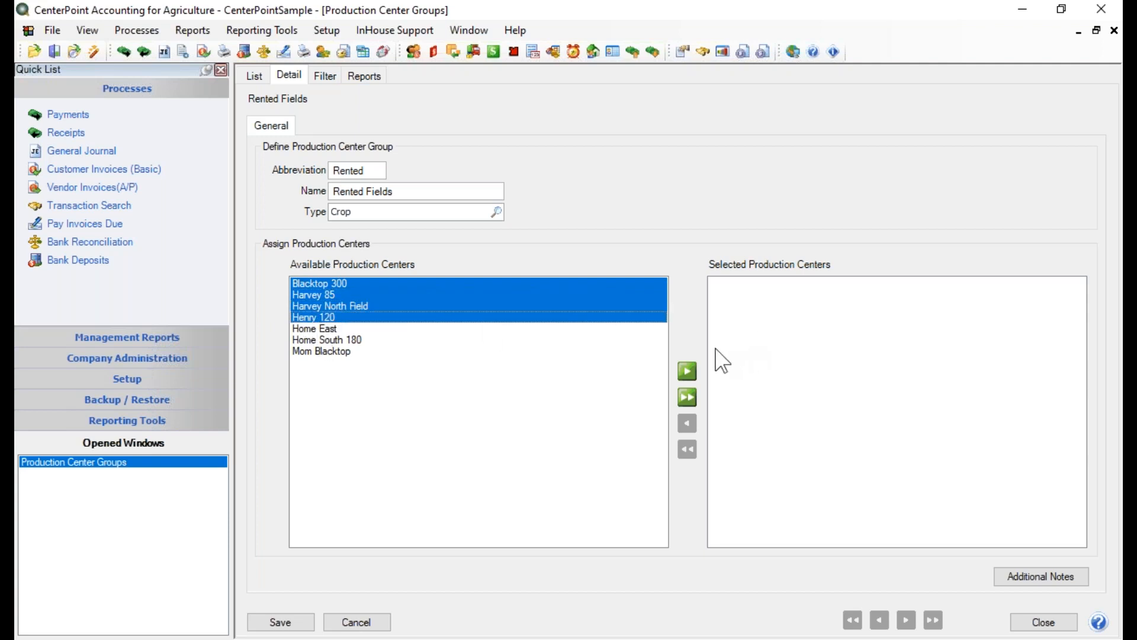
pyautogui.click(686, 371)
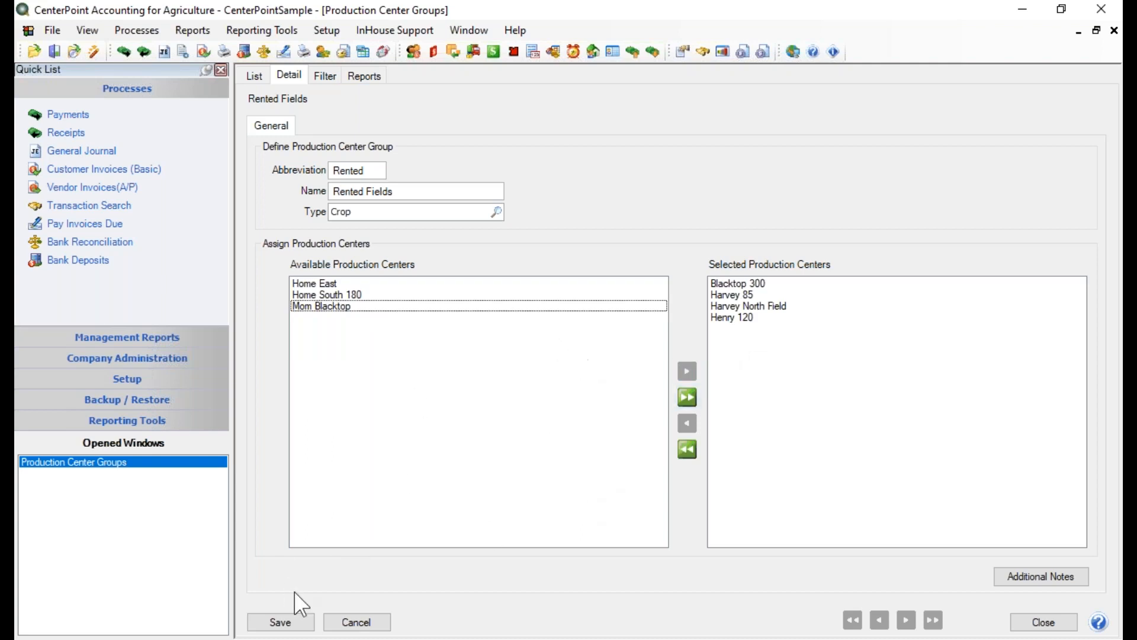
pyautogui.click(299, 620)
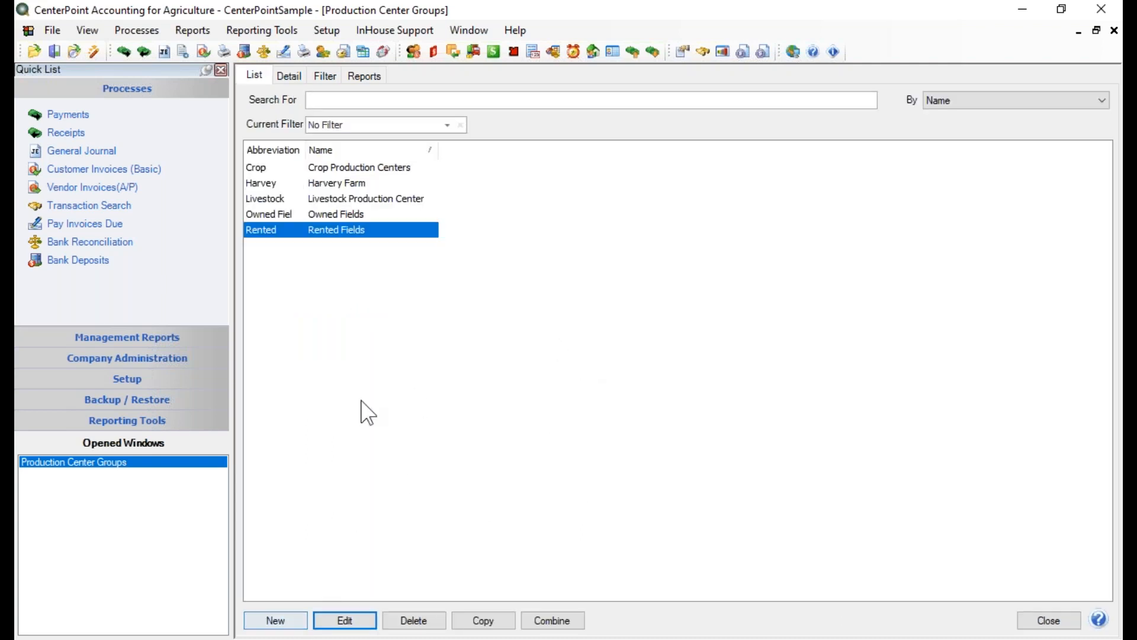
# - Close the Production Center Groups window
pyautogui.click(336, 214)
pyautogui.click(344, 230)
pyautogui.click(1048, 620)
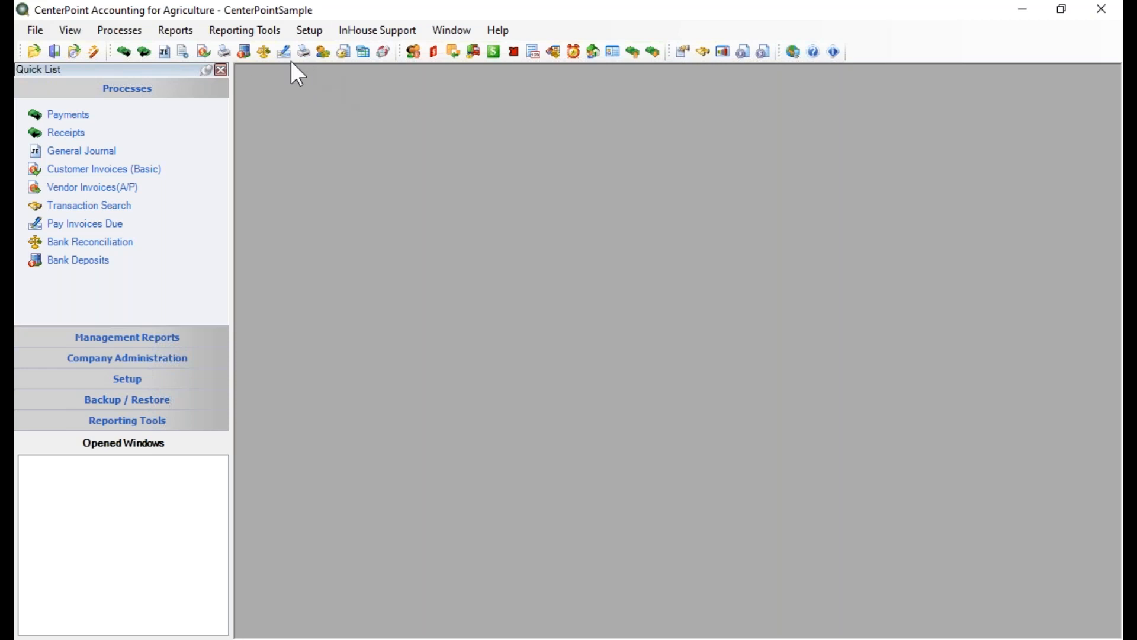
# - Open the report selection and choose the Income Statement report among the financial statements
pyautogui.click(172, 30)
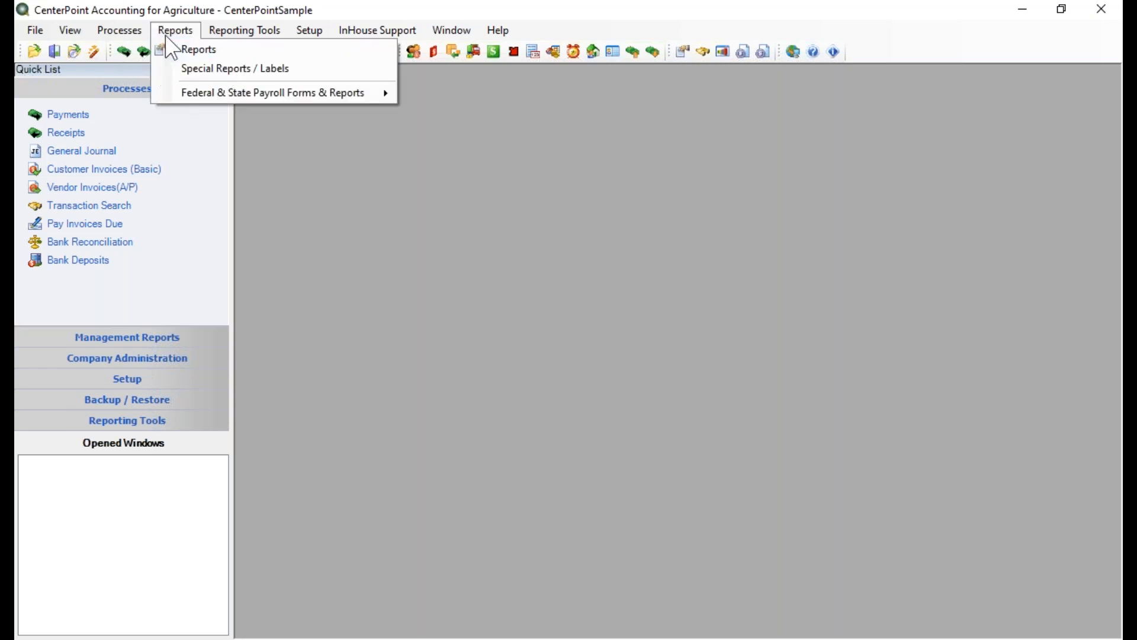
pyautogui.click(192, 47)
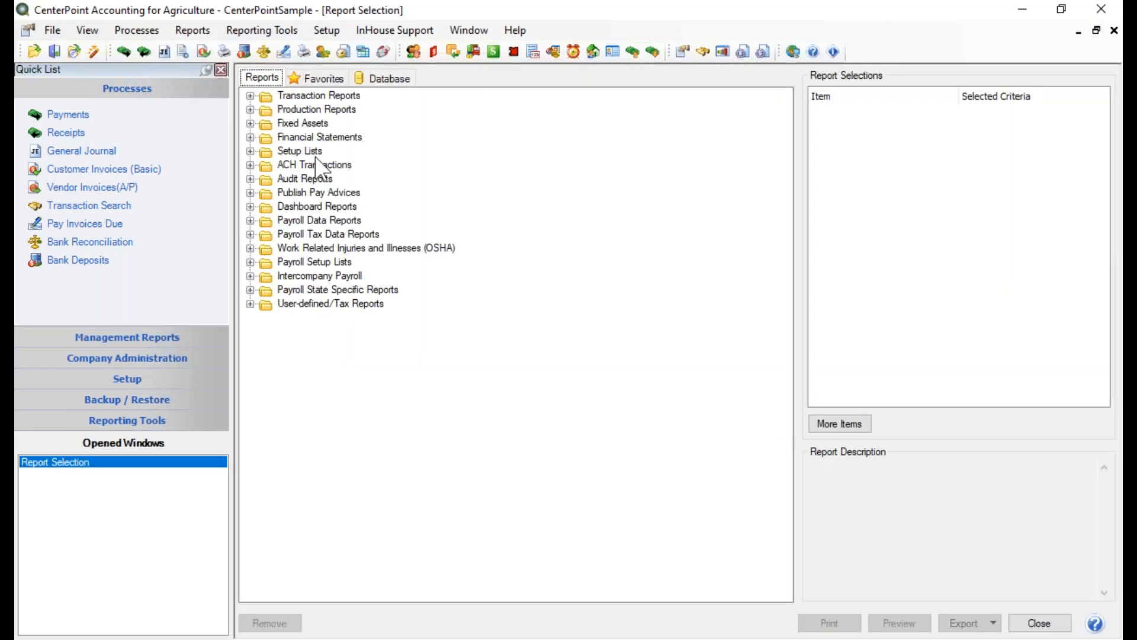
pyautogui.click(250, 138)
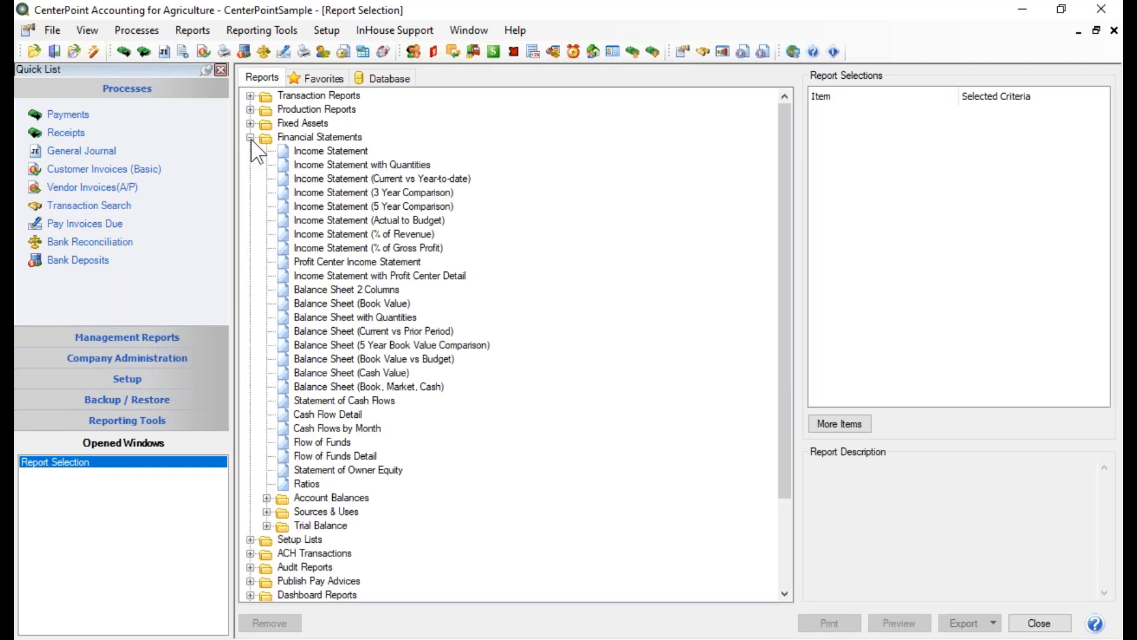
pyautogui.click(331, 151)
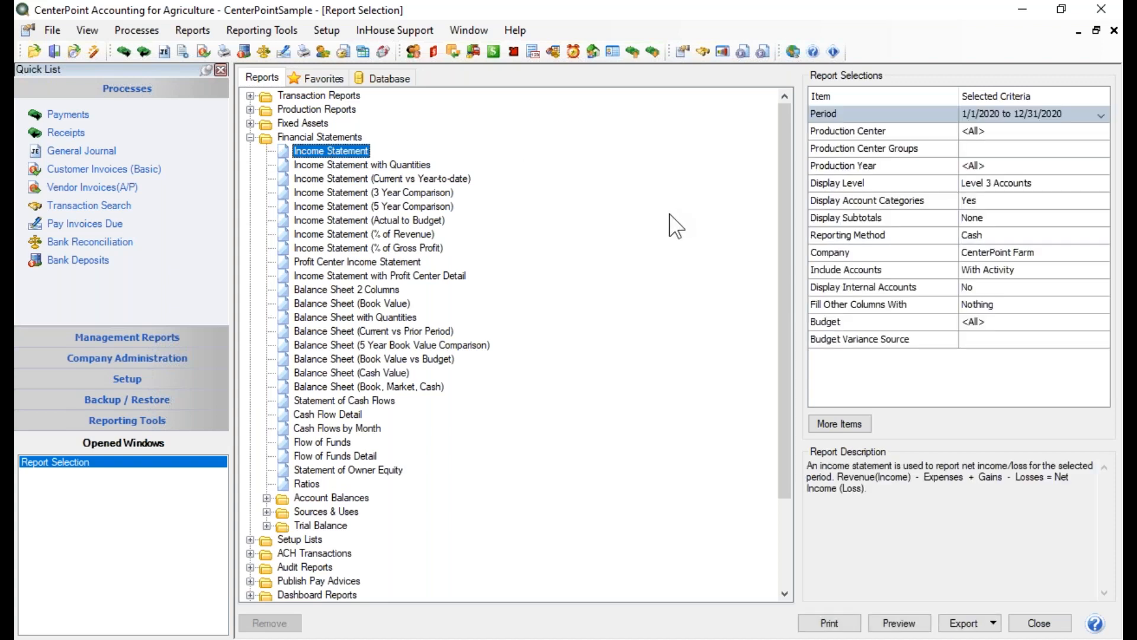
# - Limit the Income Statement's Production Center criterion to Home East, Home South 180 and Mom Blacktop
pyautogui.click(977, 132)
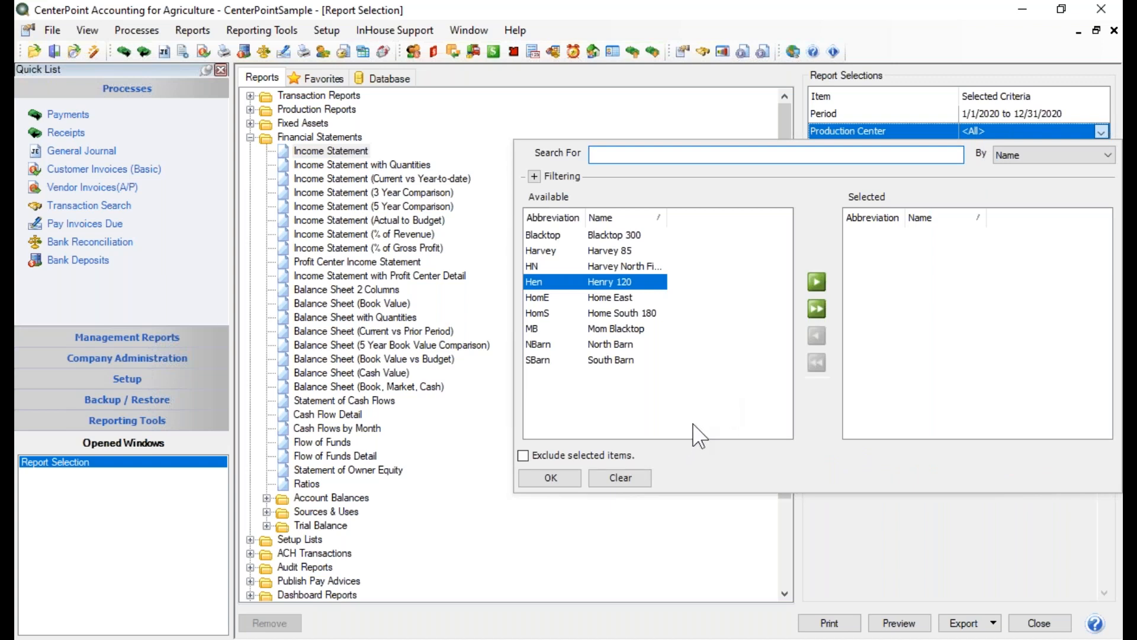
pyautogui.keyDown('shift'); pyautogui.click(599, 329); pyautogui.keyUp('shift')
pyautogui.click(610, 330)
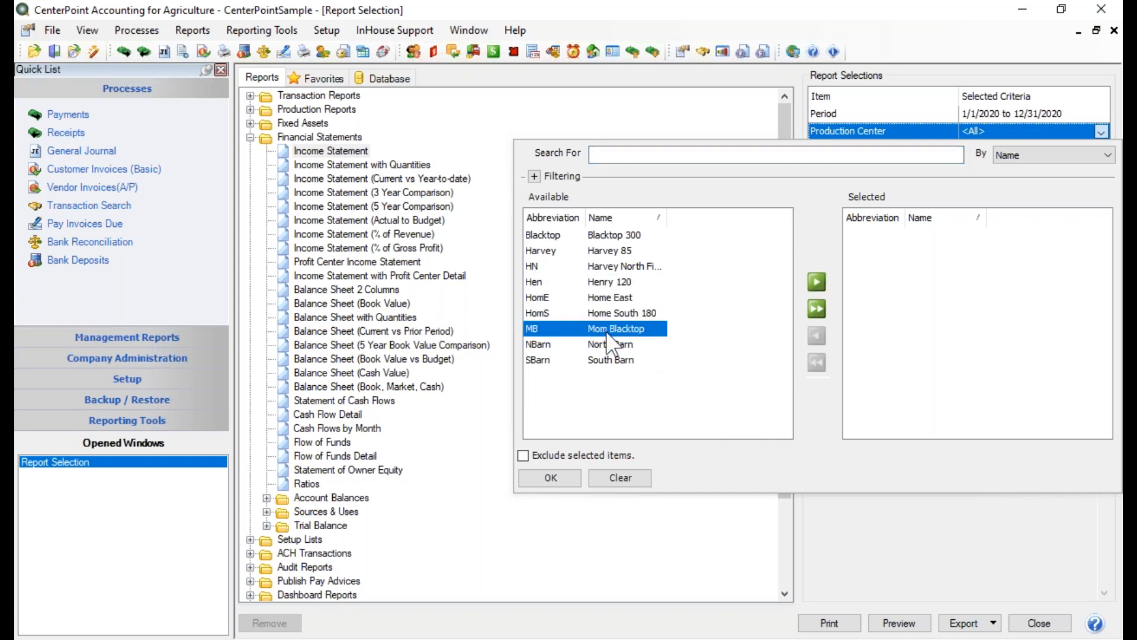
pyautogui.keyDown('shift'); pyautogui.click(606, 315); pyautogui.keyUp('shift')
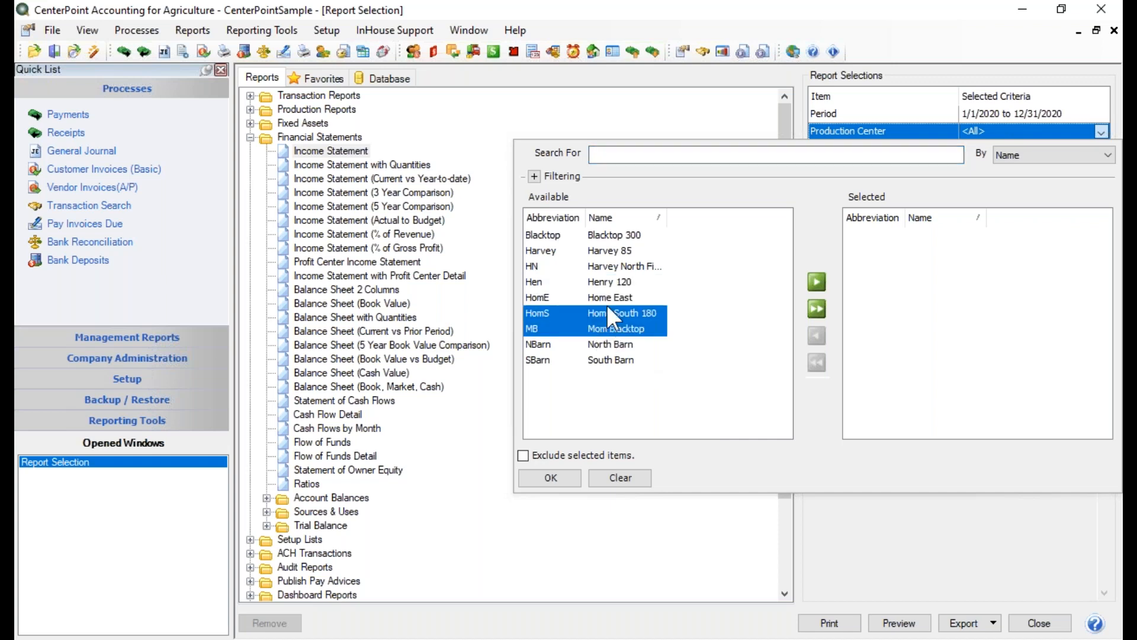
pyautogui.keyDown('shift'); pyautogui.click(607, 298); pyautogui.keyUp('shift')
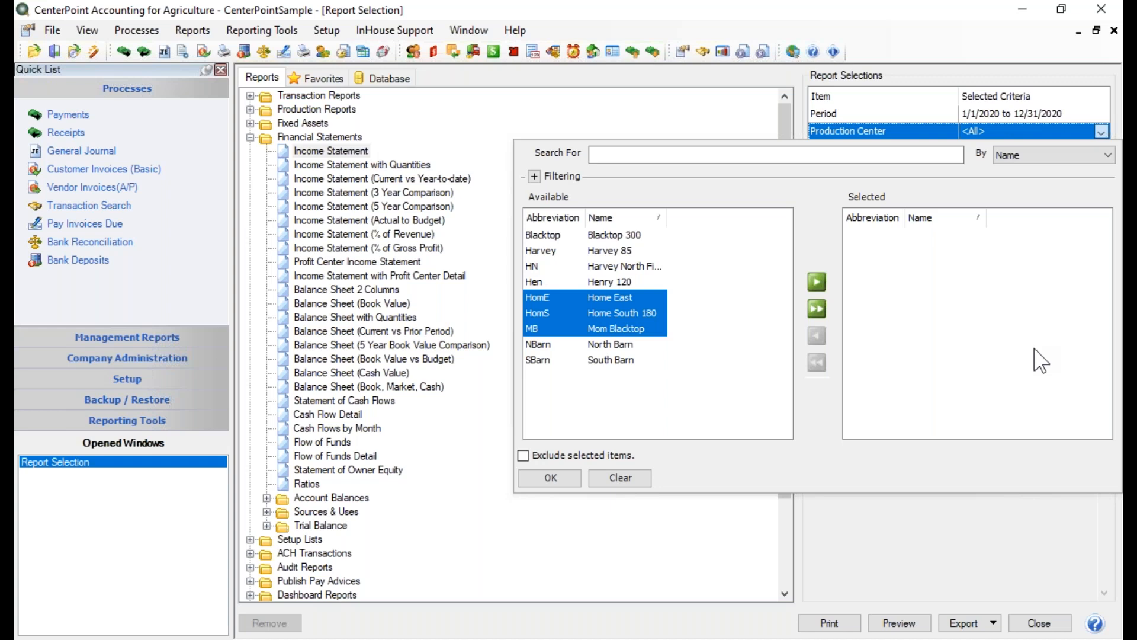
pyautogui.click(821, 282)
pyautogui.click(547, 480)
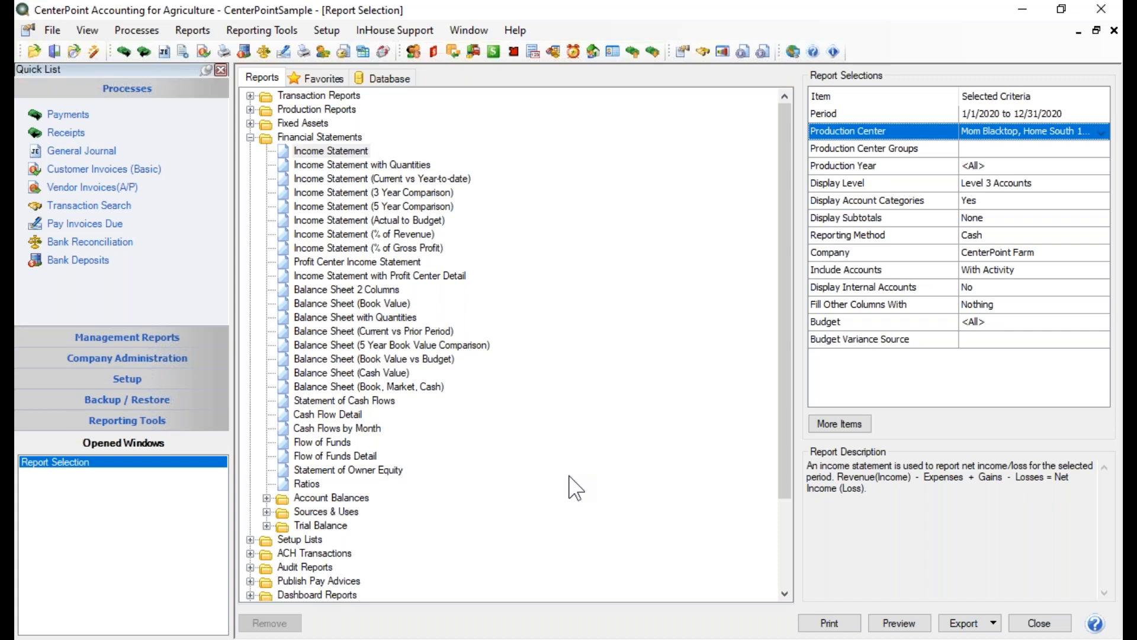
# - Remove Home East from the Production Center criterion, and clear the remaining selected production centers so all are included
pyautogui.click(1018, 130)
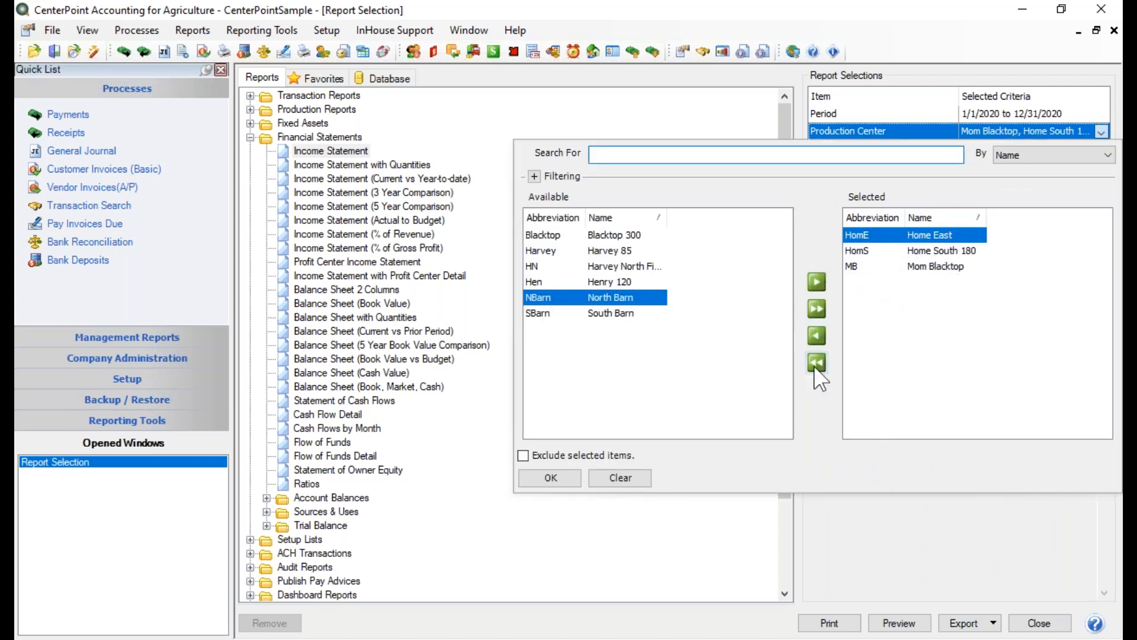
pyautogui.click(817, 335)
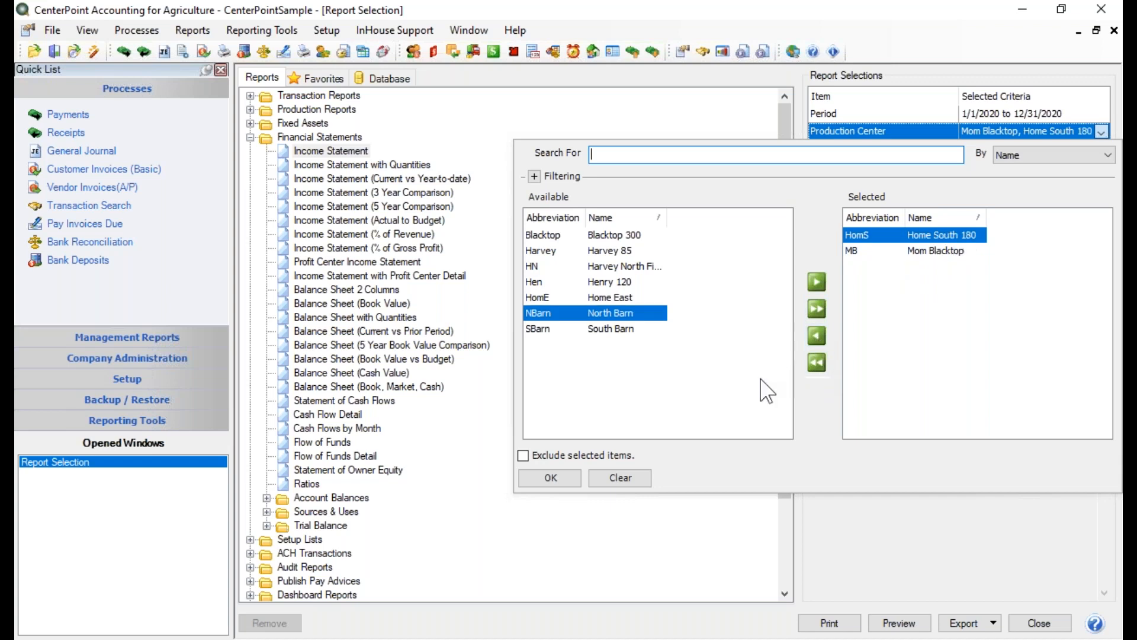
pyautogui.click(551, 479)
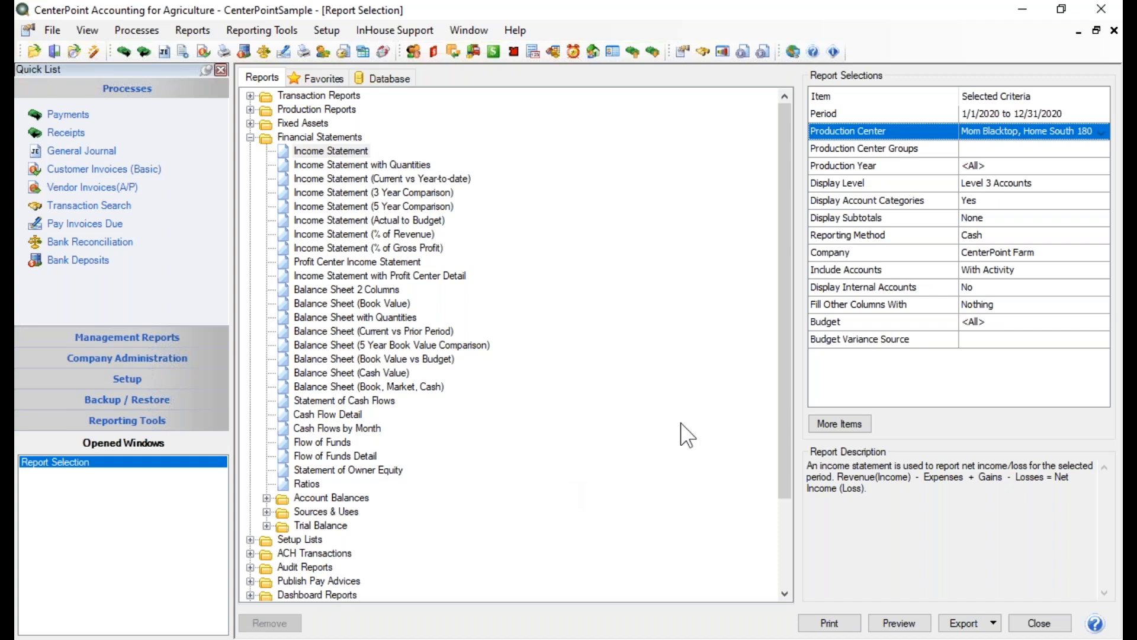
pyautogui.click(988, 135)
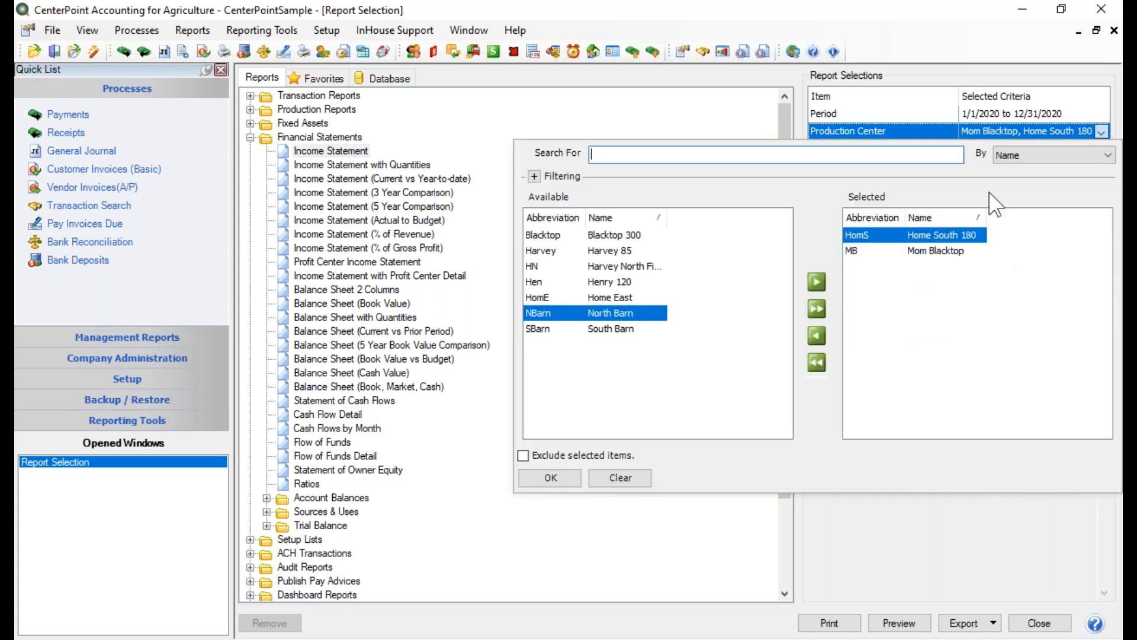
pyautogui.click(817, 363)
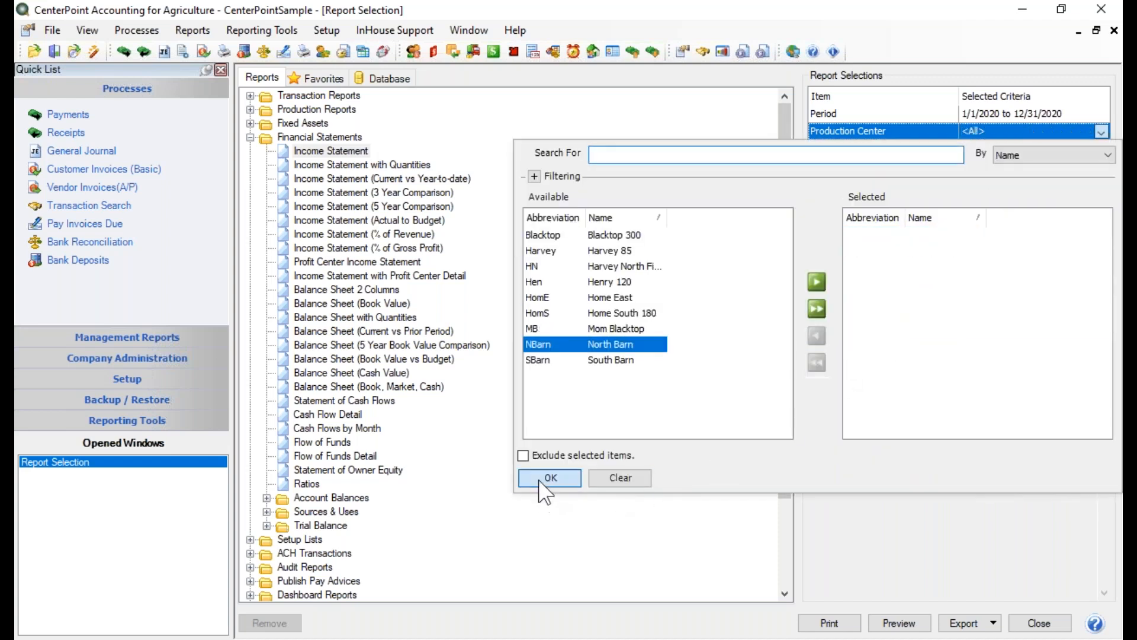
pyautogui.click(550, 478)
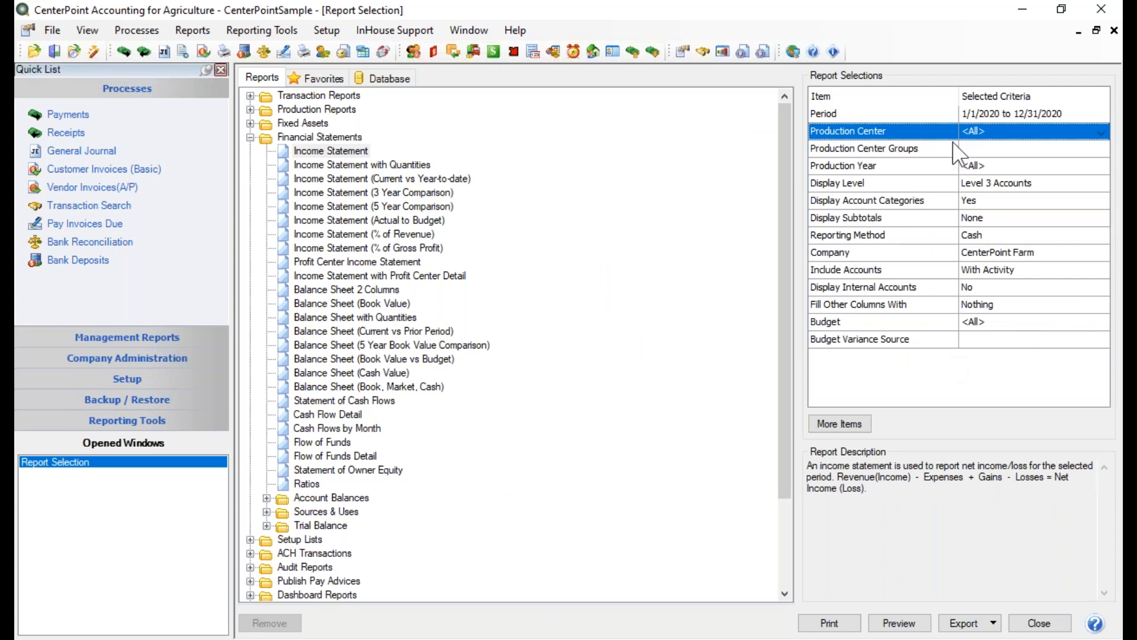
# - Set the Income Statement's Production Center Groups criterion to Owned Fields
pyautogui.click(862, 149)
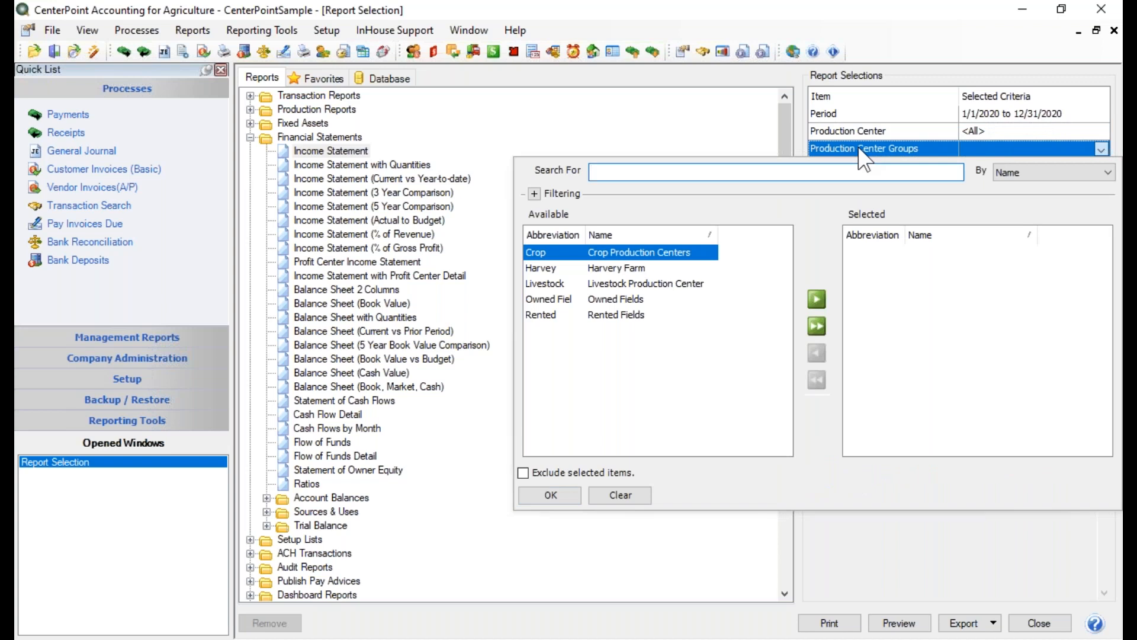
pyautogui.click(620, 299)
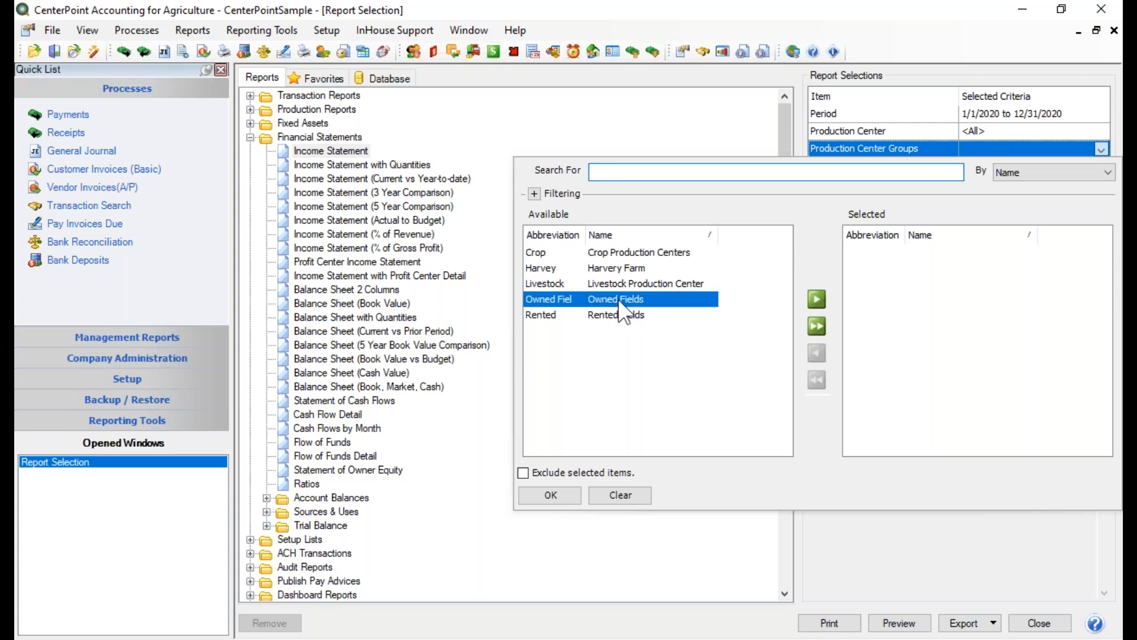
pyautogui.click(816, 298)
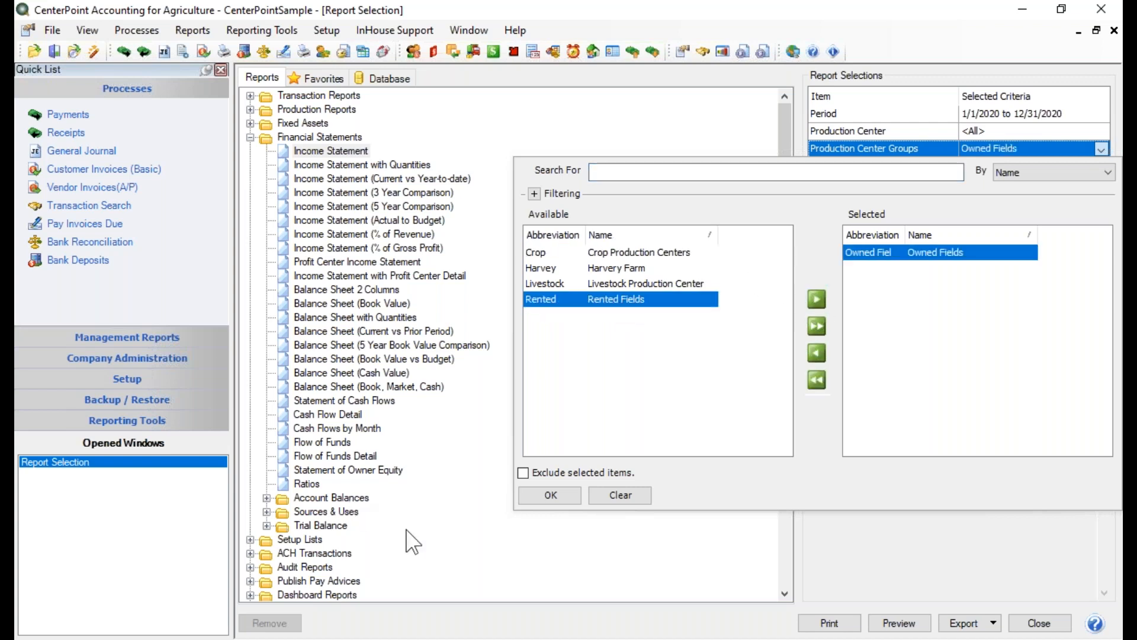
pyautogui.click(543, 497)
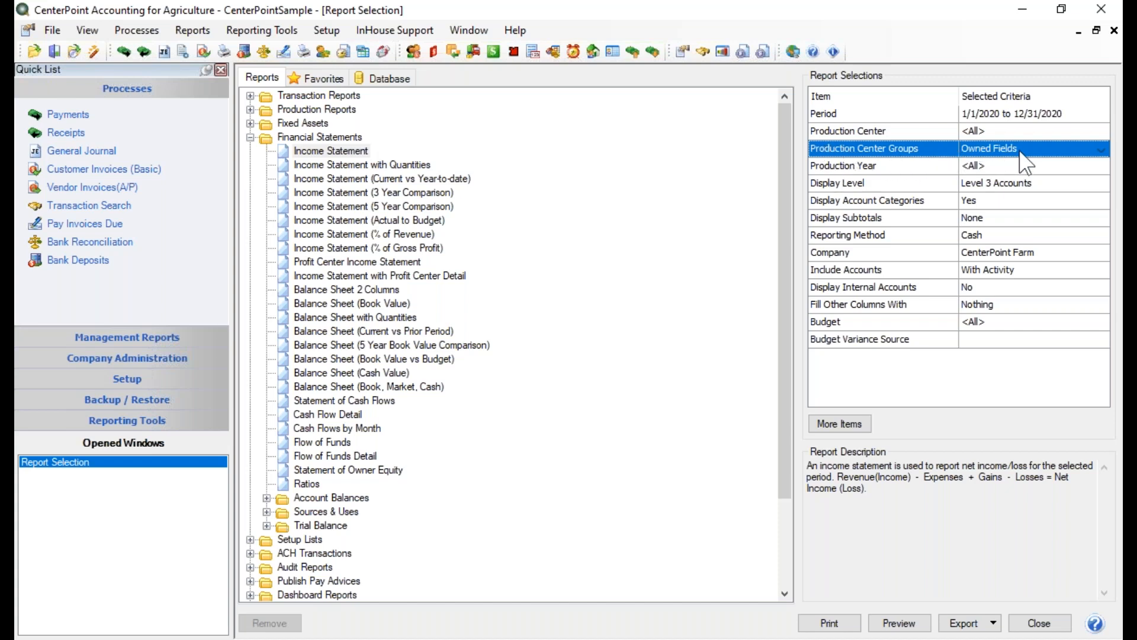
# - Open the Income Statement's report selection items and move Production Center Groups down one place and back up, keeping its original order
pyautogui.click(843, 419)
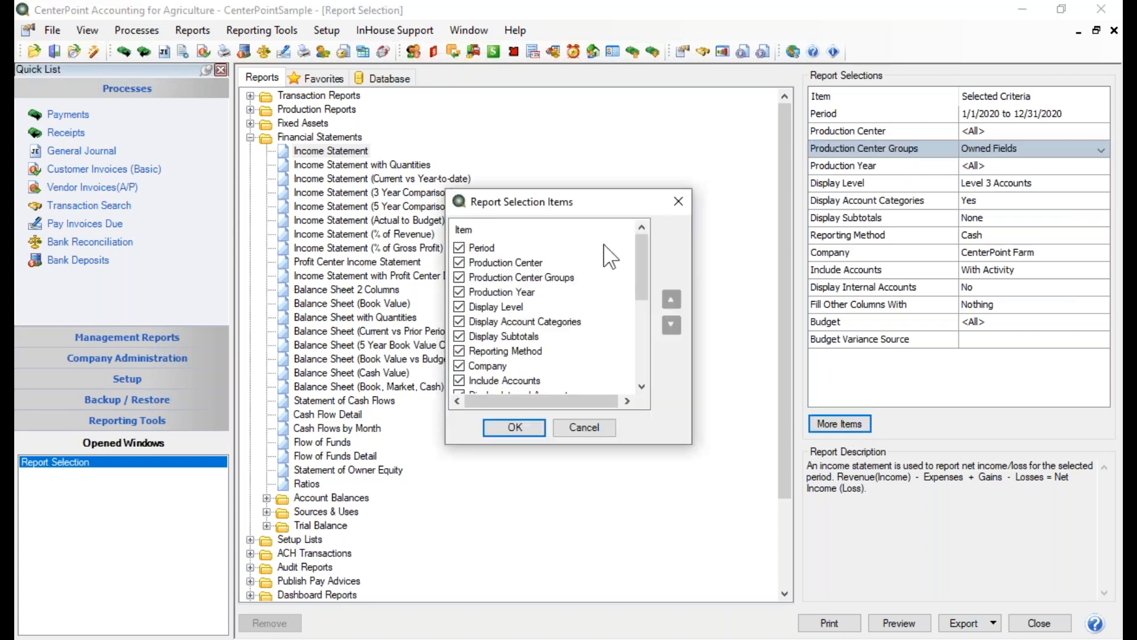
pyautogui.moveTo(645, 251)
pyautogui.mouseDown()
pyautogui.moveTo(648, 294)
pyautogui.moveTo(648, 264)
pyautogui.mouseUp()
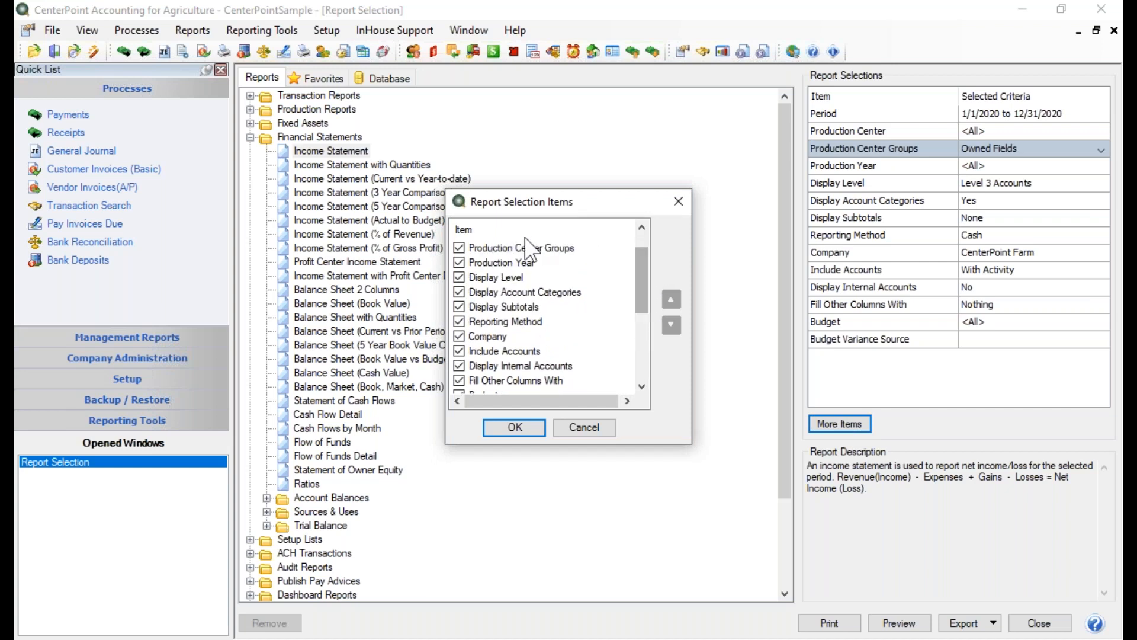
pyautogui.moveTo(642, 286); pyautogui.dragTo(644, 260)
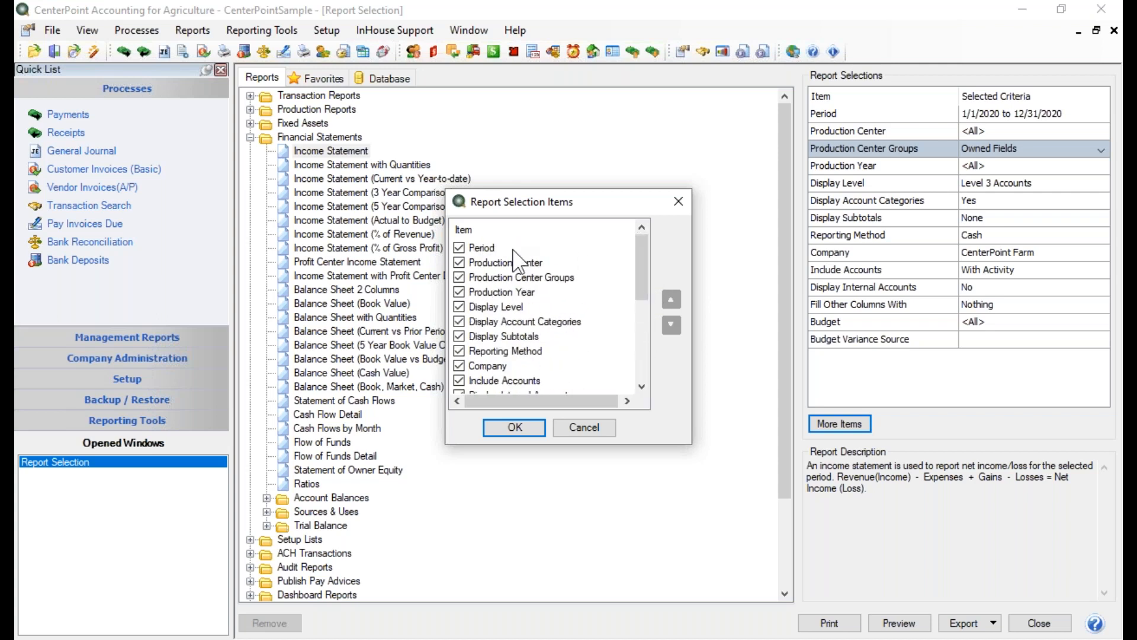
pyautogui.click(487, 279)
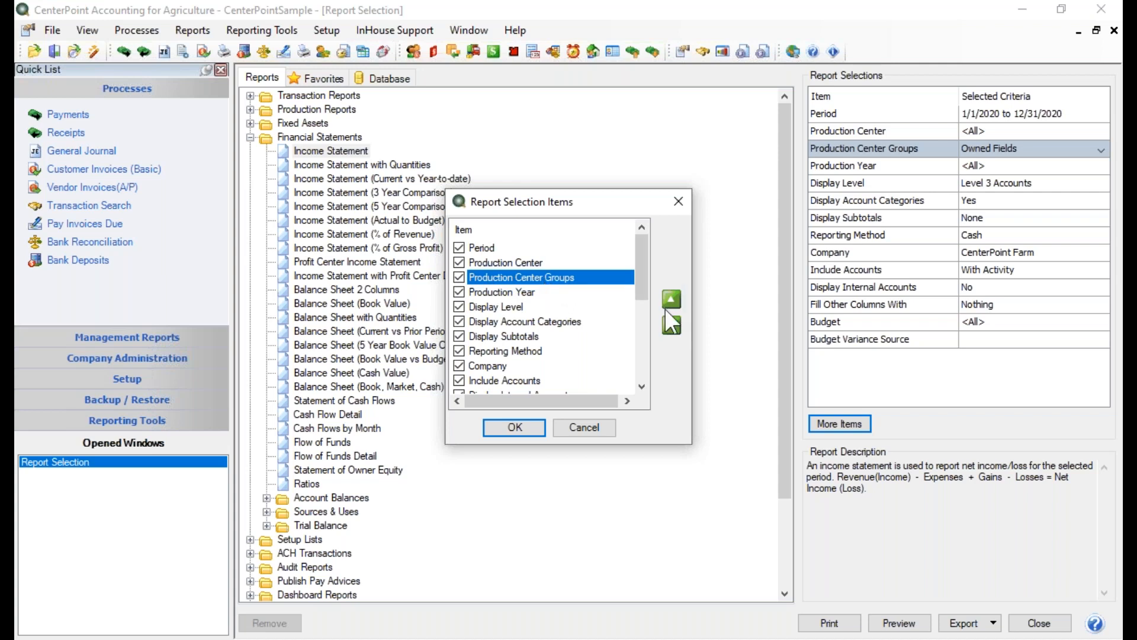
pyautogui.click(671, 326)
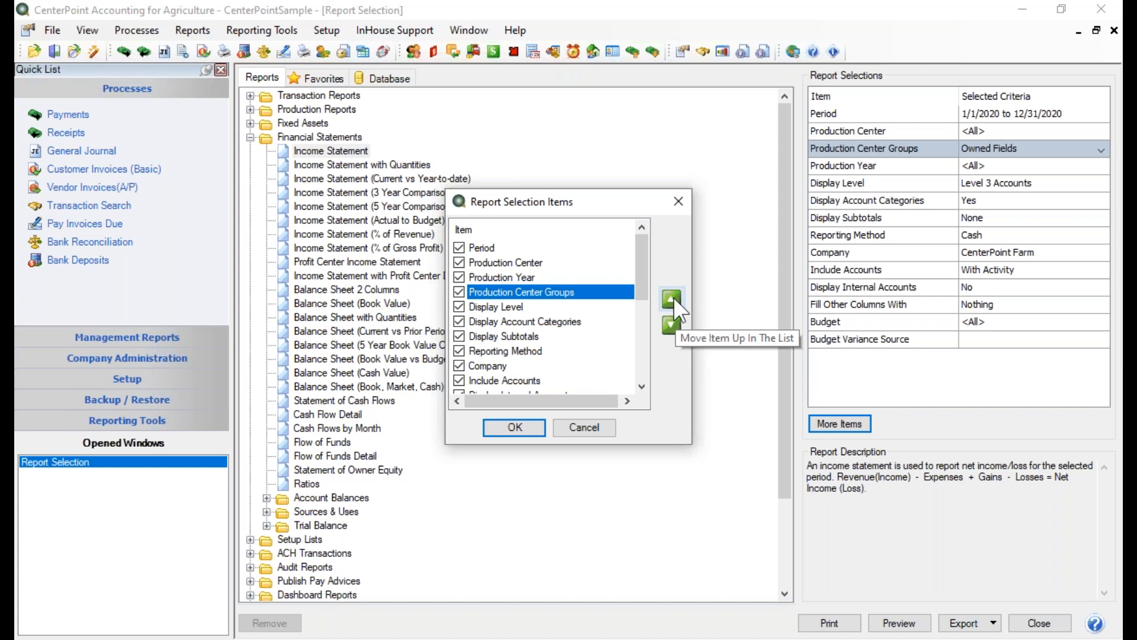
pyautogui.click(672, 299)
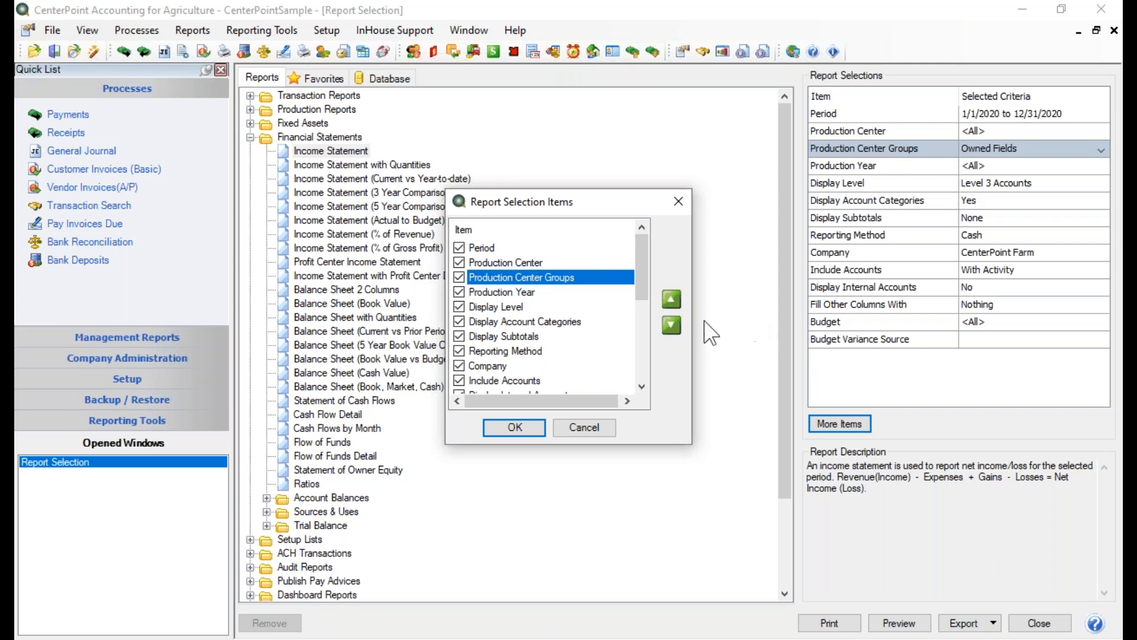
pyautogui.click(672, 324)
pyautogui.click(672, 299)
pyautogui.click(507, 425)
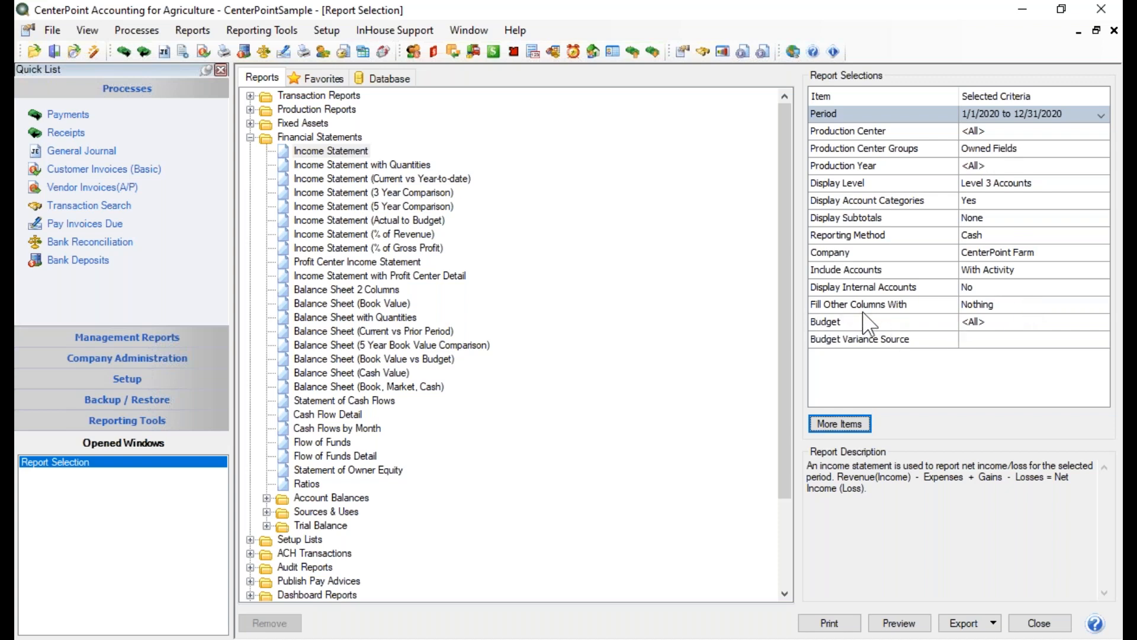
# - Set the Income Statement's Fill Other Columns With criterion to Profit Center Groups
pyautogui.click(1028, 304)
pyautogui.click(1109, 346)
pyautogui.click(1109, 346)
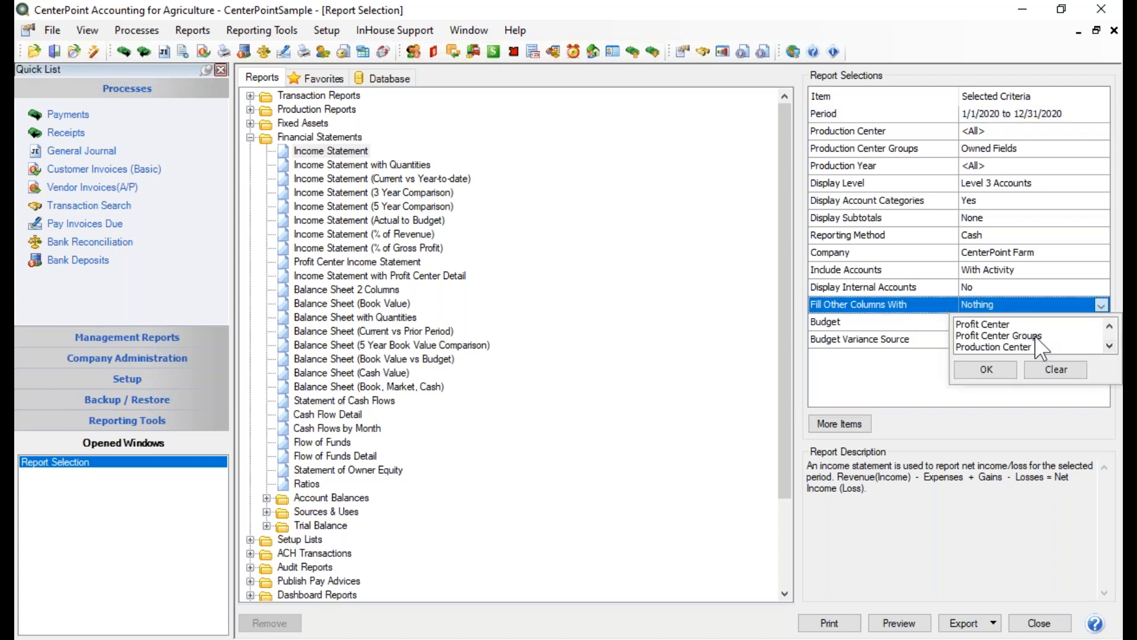
pyautogui.click(1007, 335)
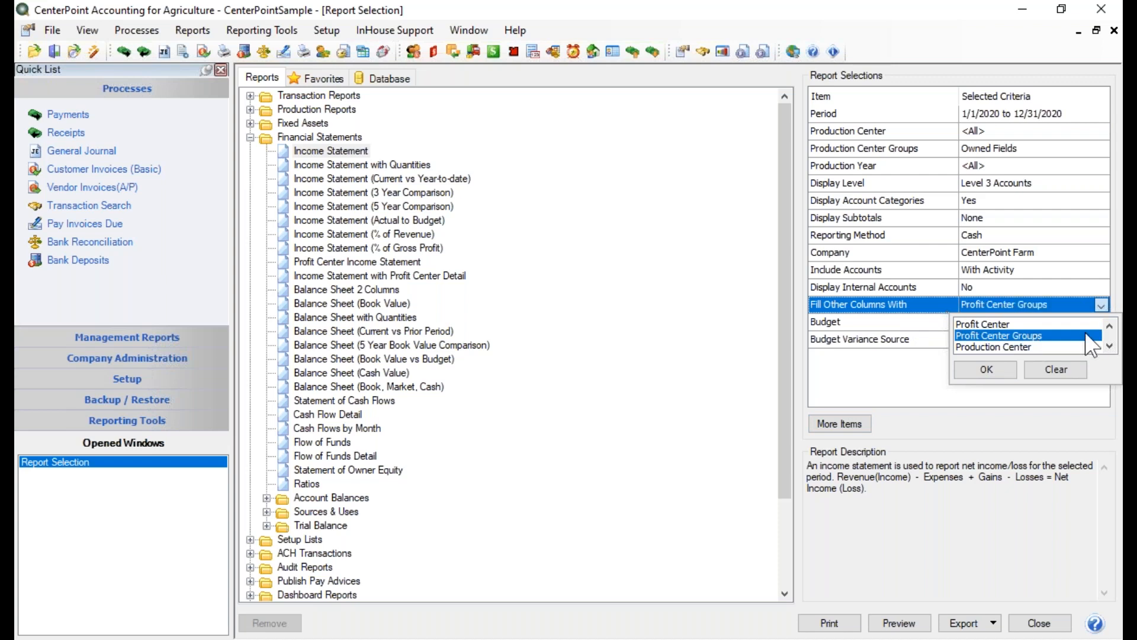
pyautogui.click(986, 369)
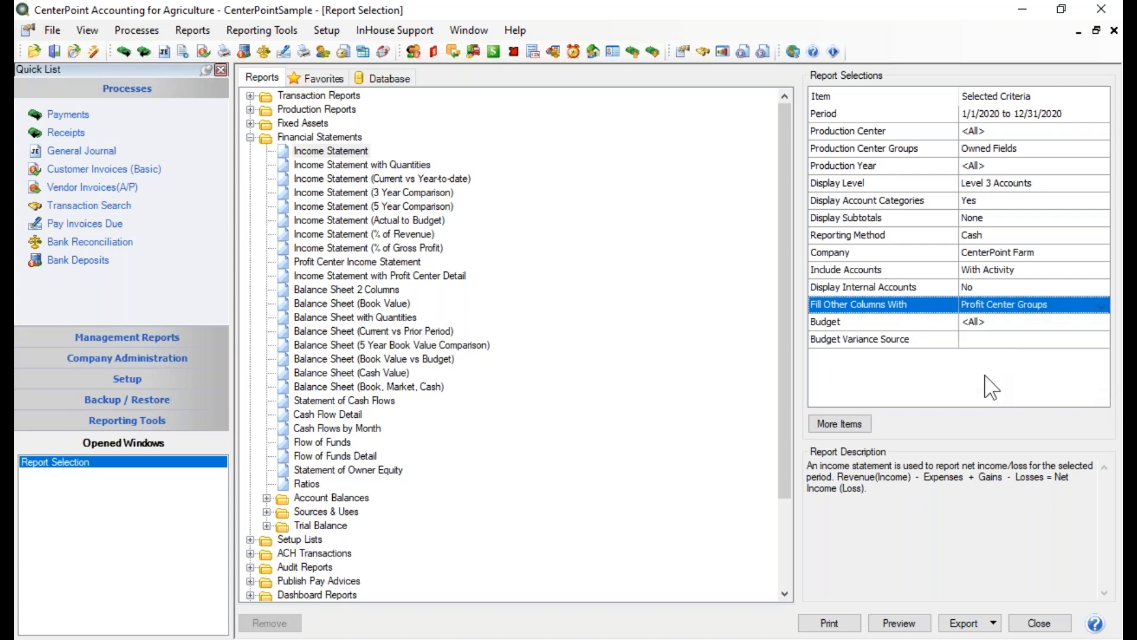